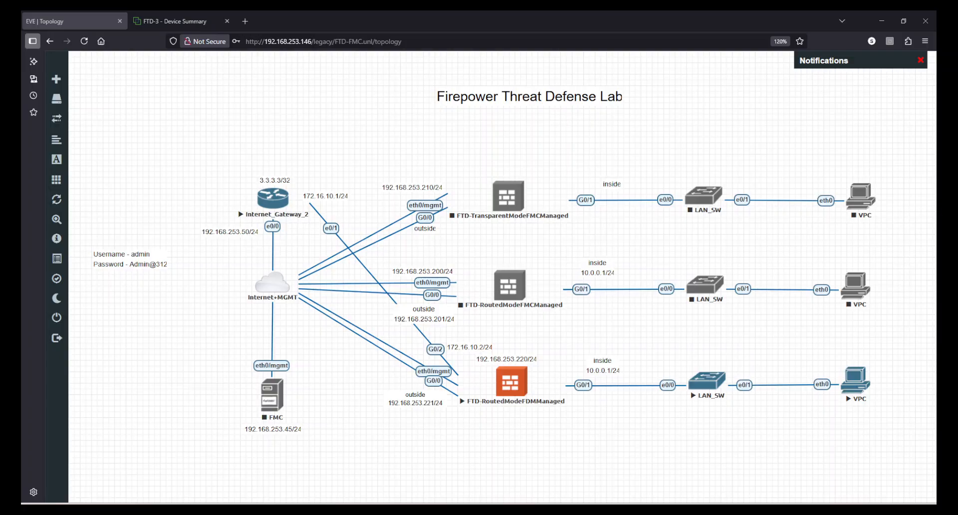
# Step: Examine the OSPF router configuration in the Internet_Gateway_2 console, including its passive interfaces and advertised networks
pyautogui.moveTo(638, 512)
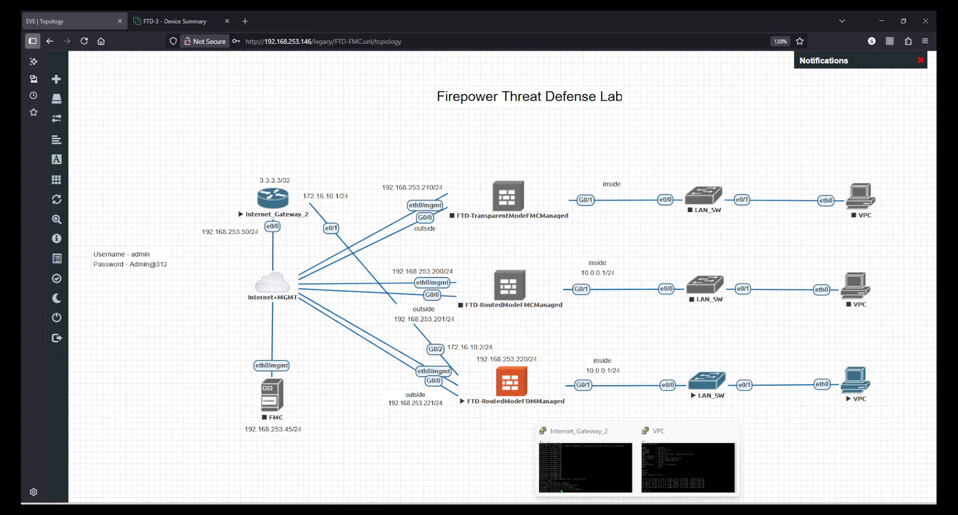
pyautogui.click(610, 469)
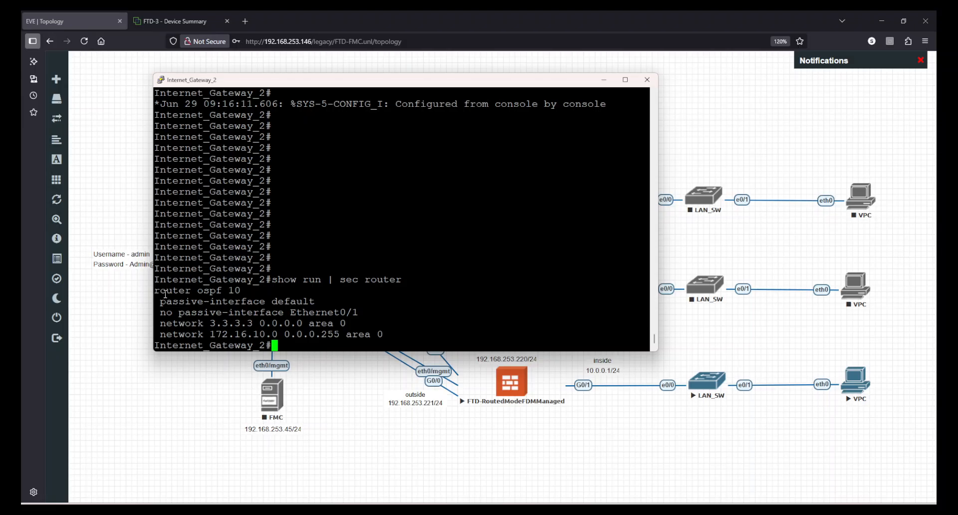
pyautogui.moveTo(165, 293); pyautogui.dragTo(232, 294)
pyautogui.click(226, 303)
pyautogui.moveTo(186, 325)
pyautogui.mouseDown()
pyautogui.moveTo(377, 334)
pyautogui.moveTo(173, 313)
pyautogui.mouseUp()
pyautogui.click(376, 334)
pyautogui.click(279, 292)
pyautogui.click(604, 80)
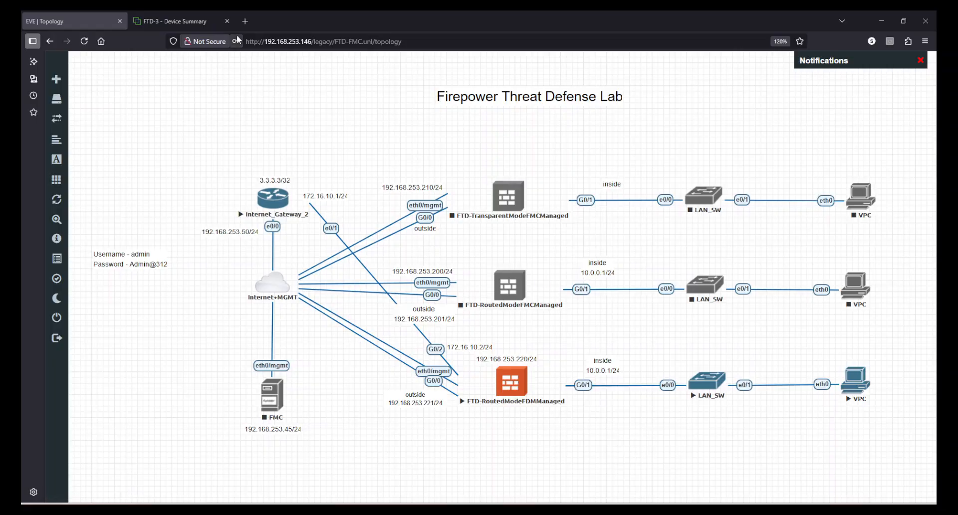
# Step: Switch to the Firewall Device Manager for FTD-3 and open the OSPF section of its routing configuration
pyautogui.click(170, 21)
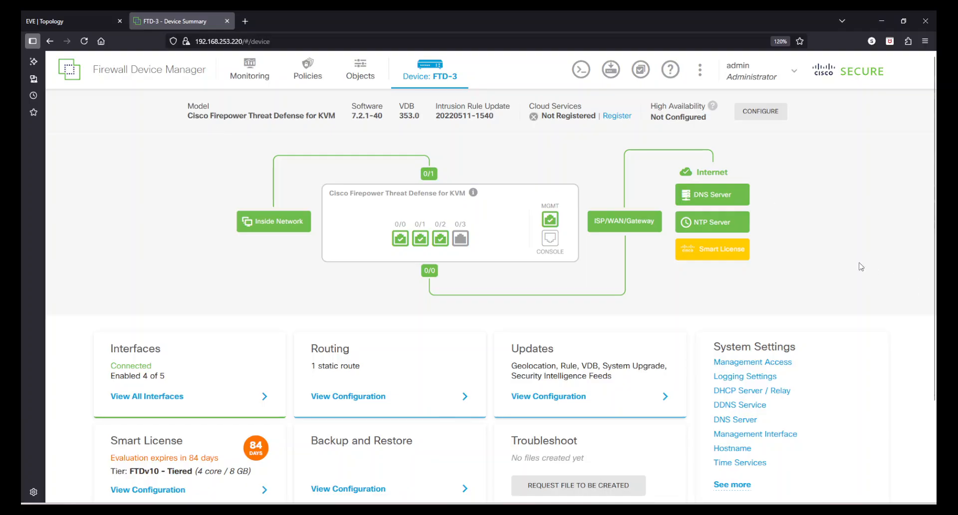
pyautogui.click(438, 400)
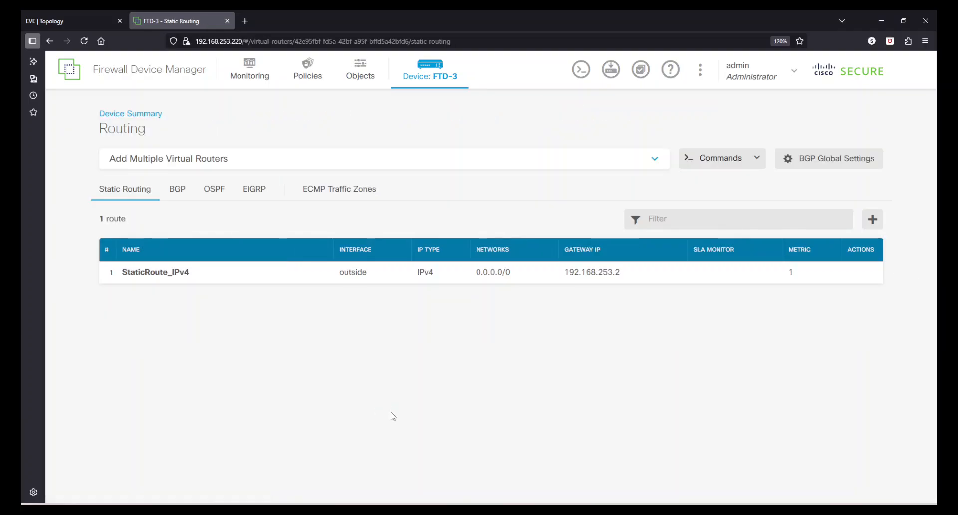
pyautogui.click(214, 191)
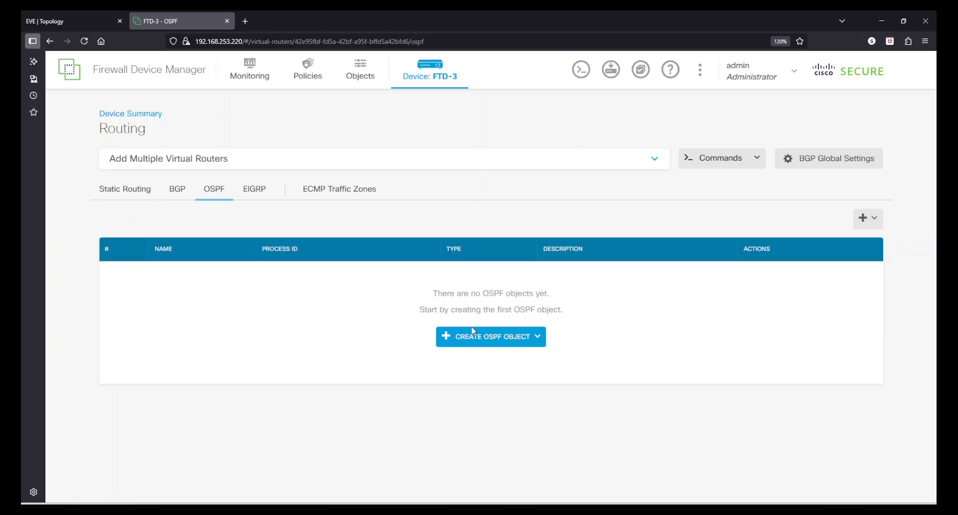
pyautogui.click(488, 340)
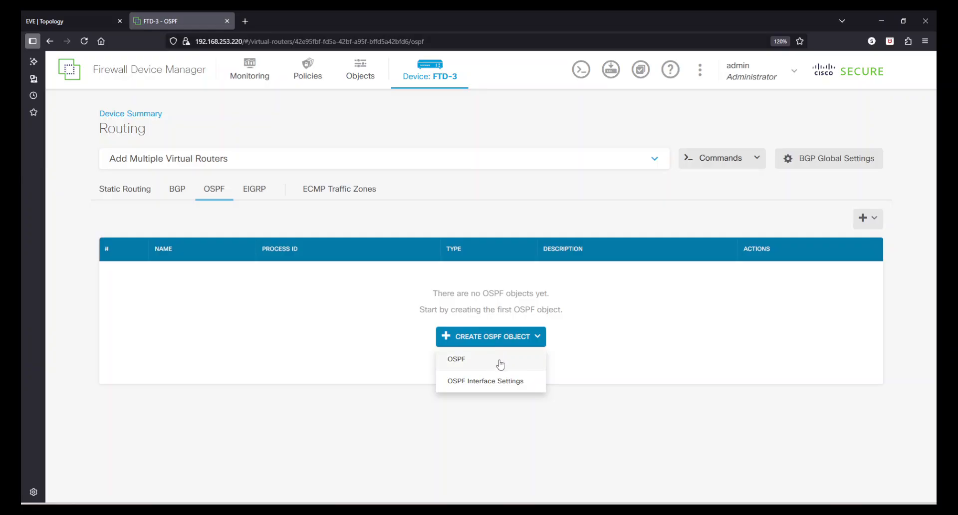
pyautogui.click(499, 383)
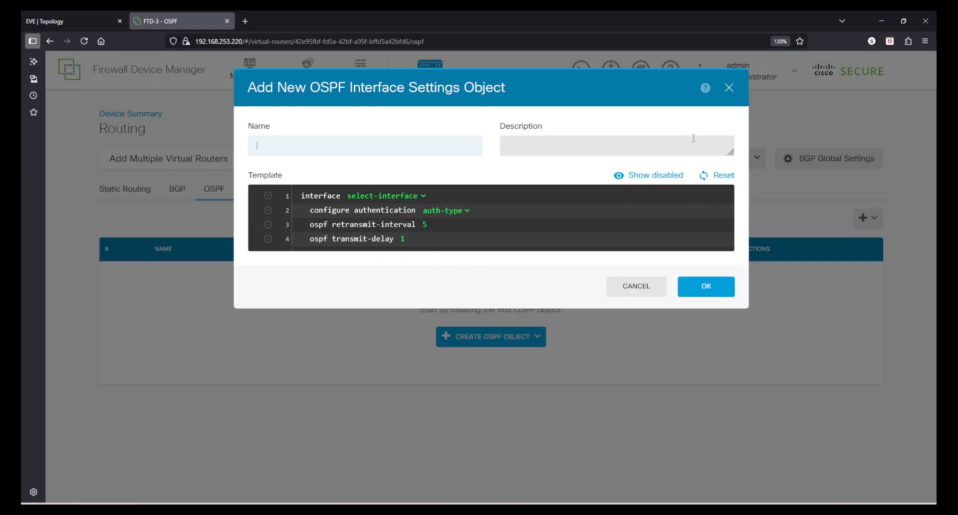
pyautogui.click(655, 175)
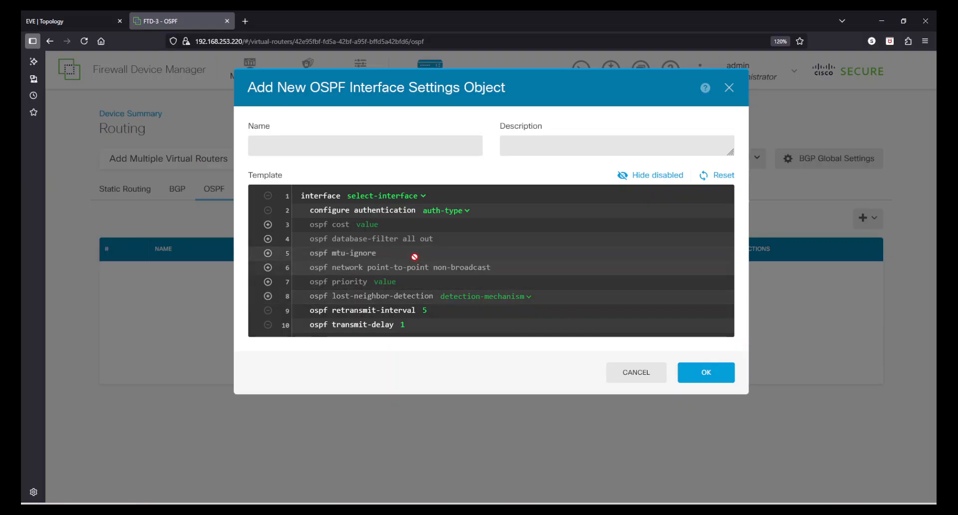
pyautogui.click(637, 382)
# Step: Start a new OSPF object named ospf_10 with the description "internet gateway 2"
pyautogui.click(537, 338)
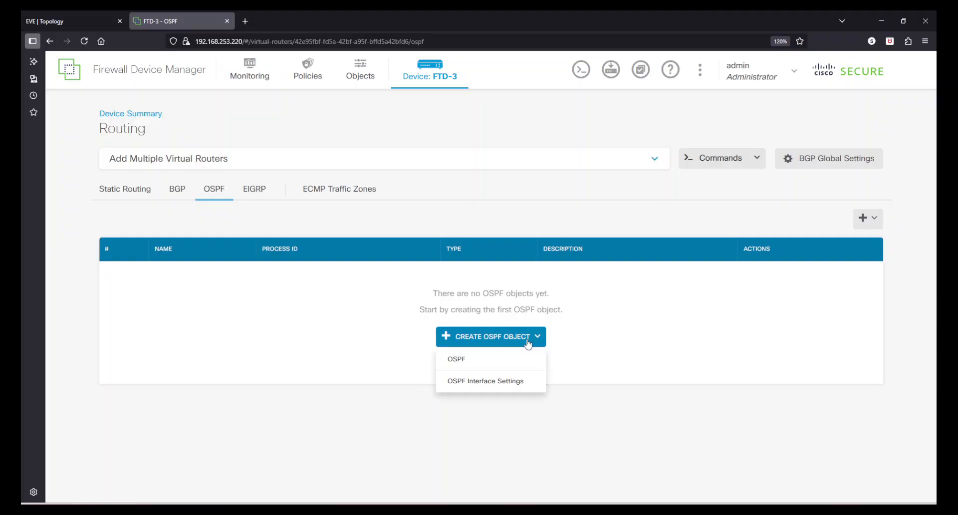
pyautogui.click(493, 359)
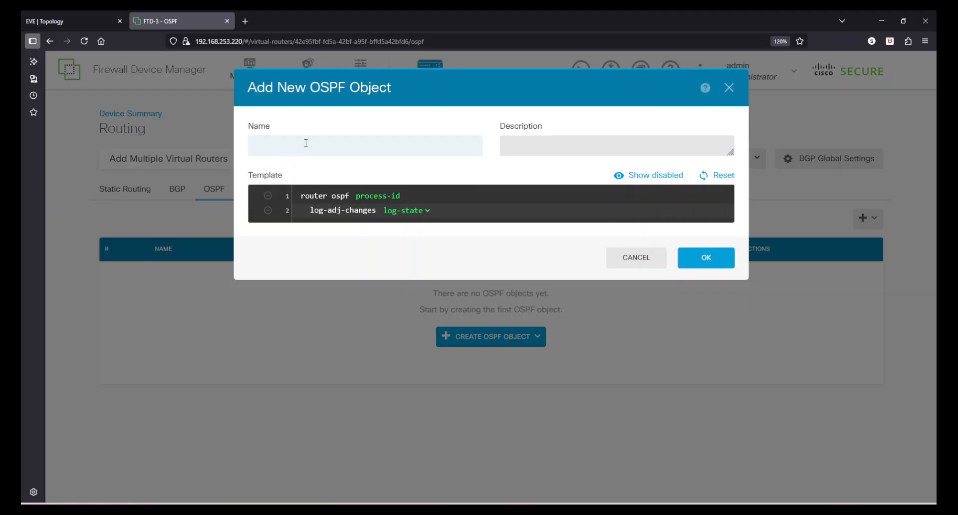
pyautogui.write('ospf_10')
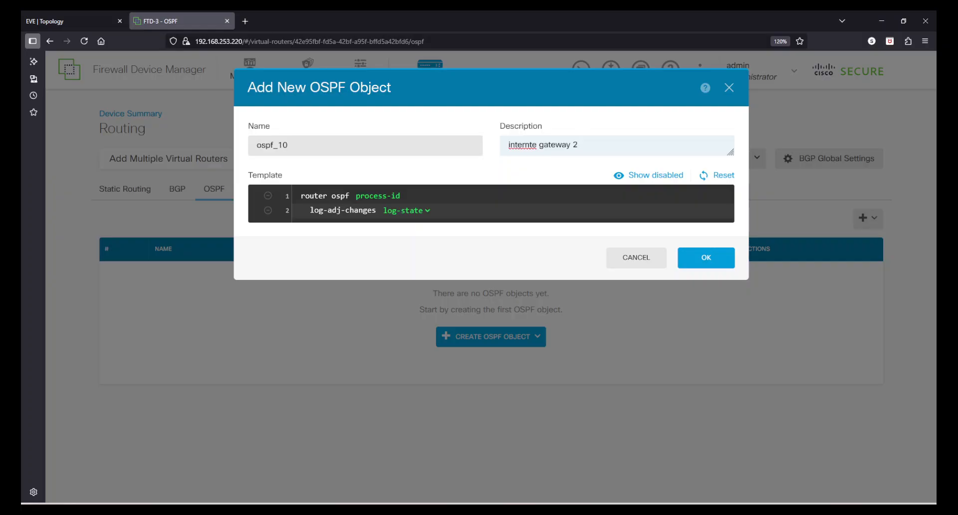
pyautogui.rightClick(530, 151)
pyautogui.click(547, 159)
pyautogui.tripleClick(603, 140)
pyautogui.click(574, 166)
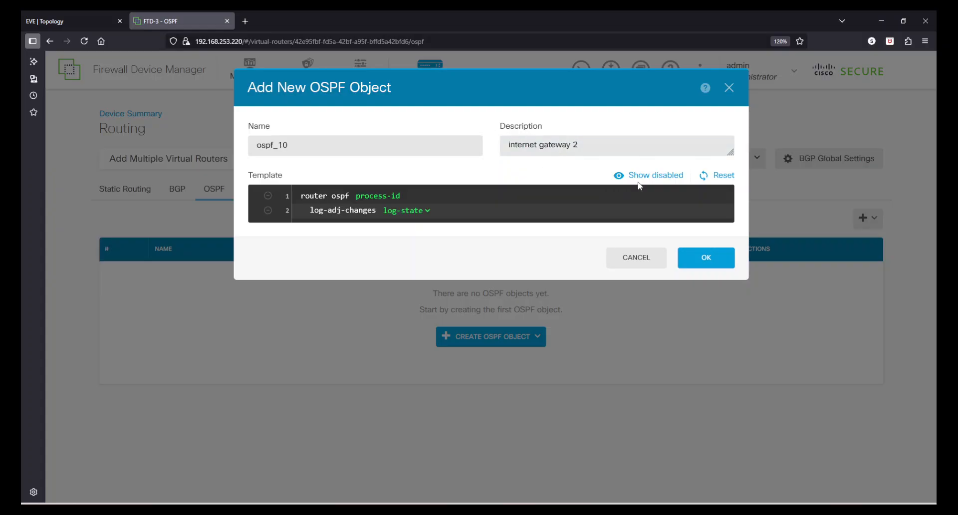
# Step: Reveal the template's disabled commands, set the OSPF process ID to 10 and set log-adj-changes to disable
pyautogui.click(653, 176)
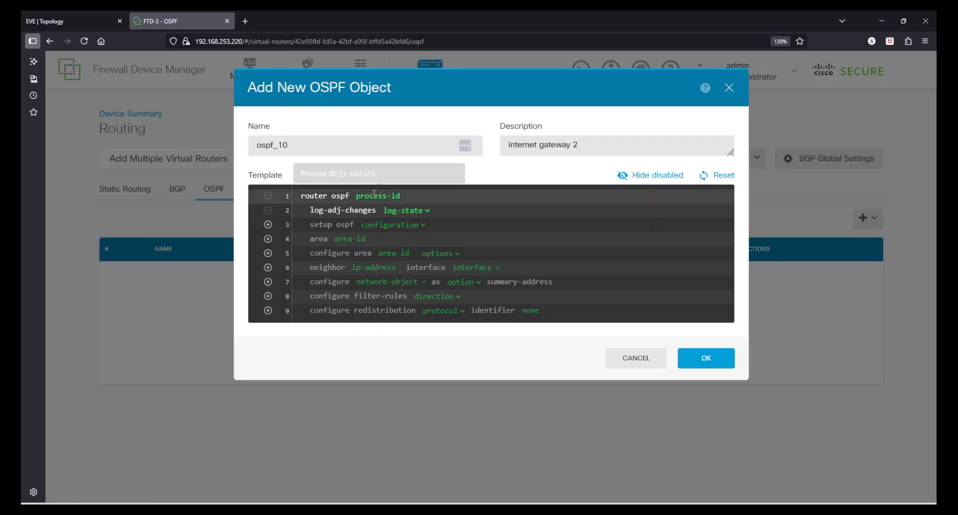
pyautogui.click(374, 196)
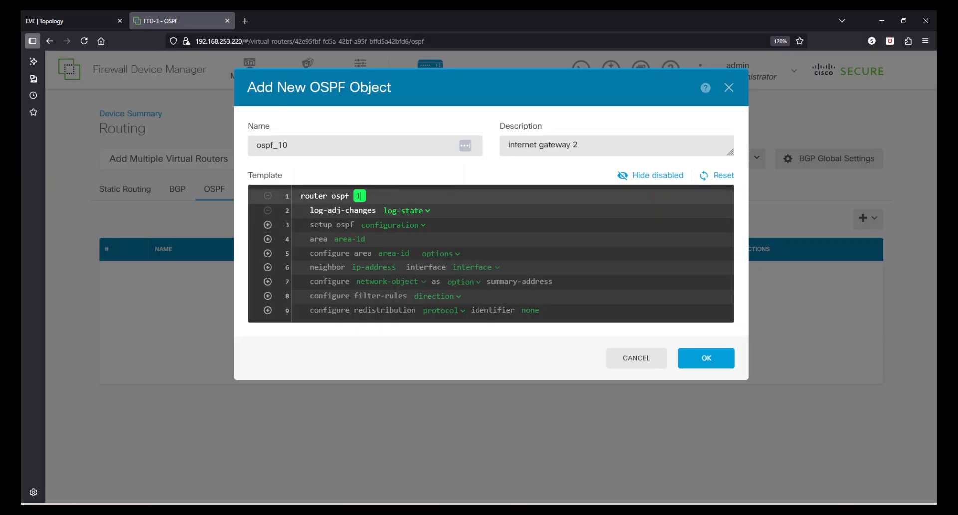
pyautogui.write('10')
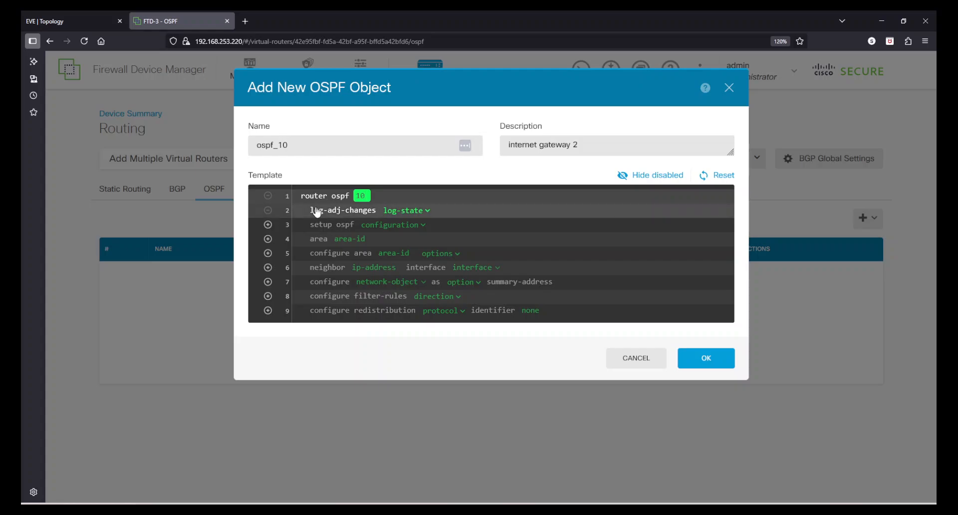
pyautogui.click(392, 214)
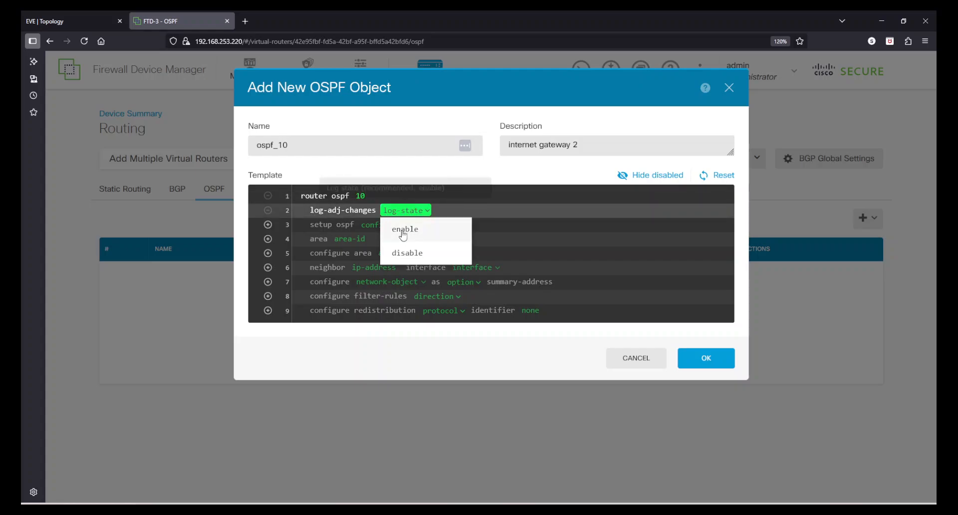
pyautogui.click(415, 254)
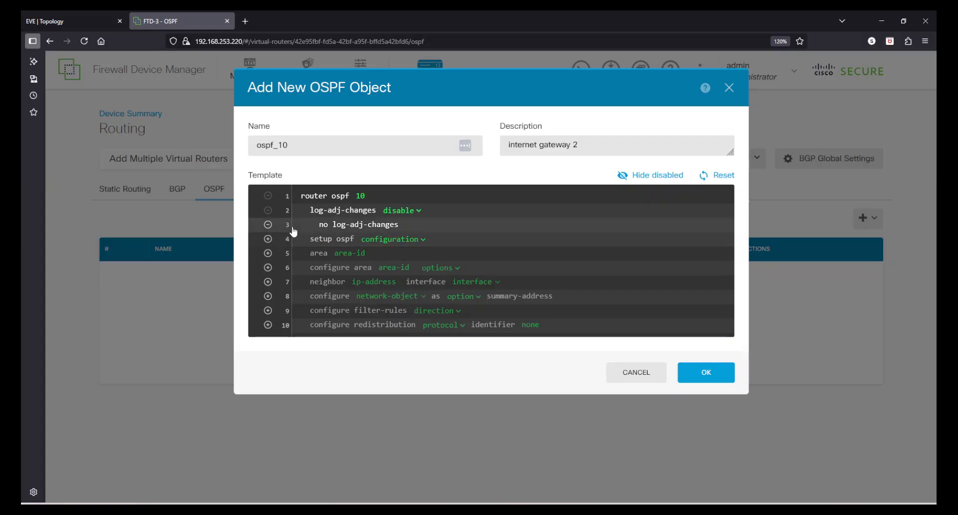
pyautogui.click(268, 239)
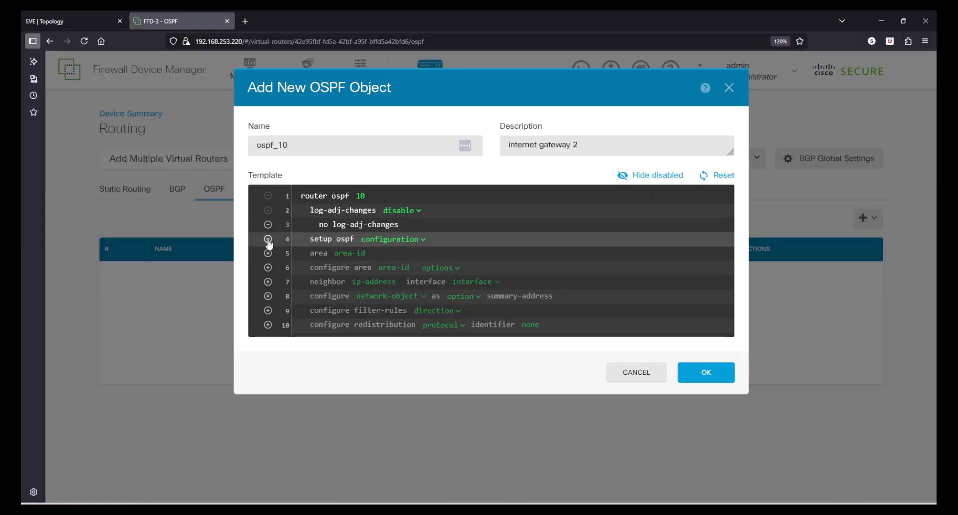
pyautogui.click(398, 241)
pyautogui.click(405, 258)
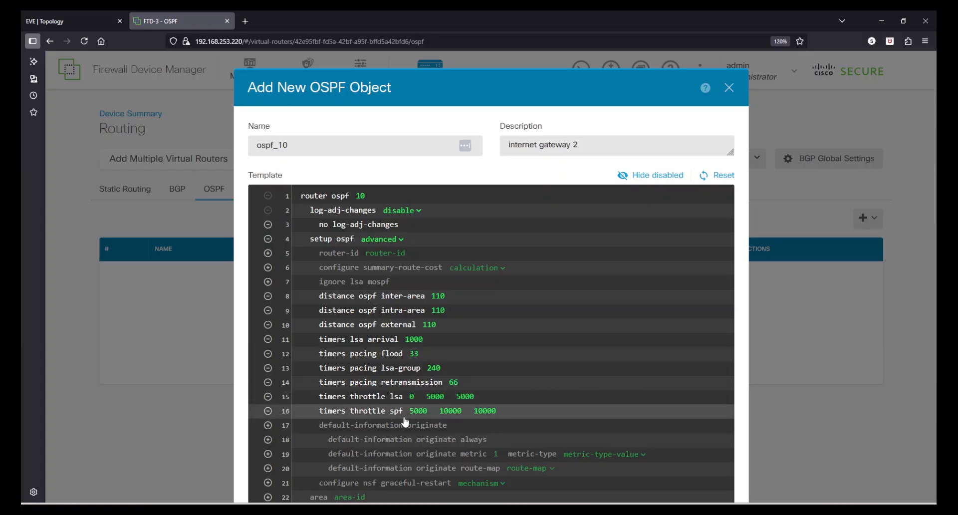
pyautogui.scroll(-1, 397, 432)
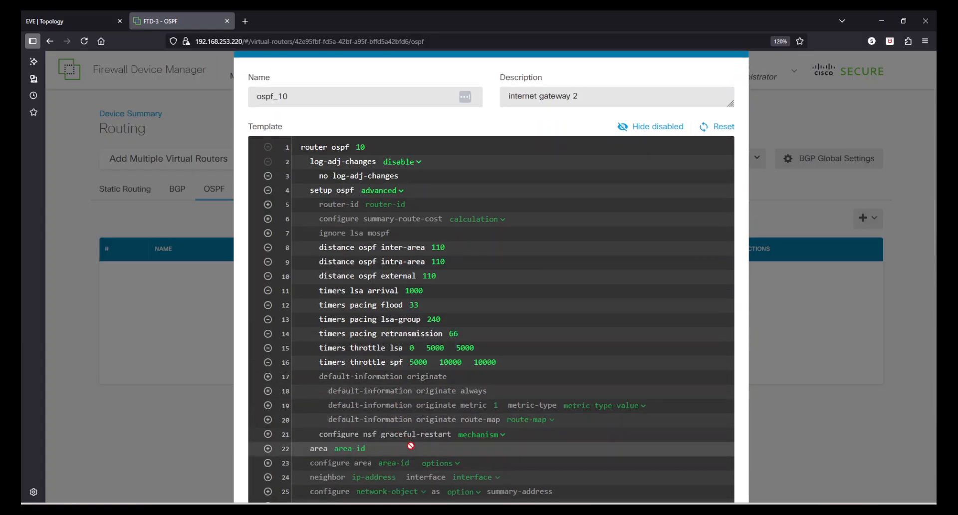
pyautogui.click(383, 192)
pyautogui.click(267, 191)
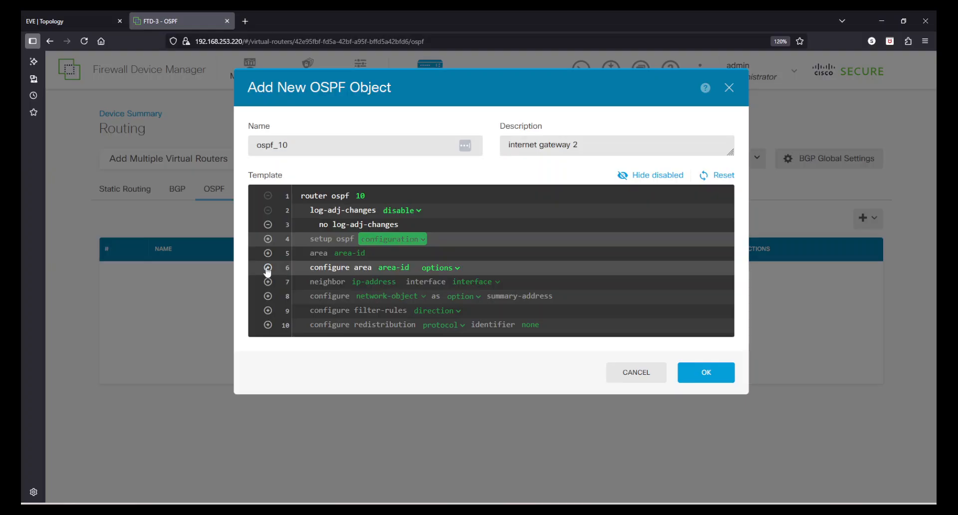
# Step: Set the configure area command to area ID 0 with the properties option
pyautogui.click(395, 268)
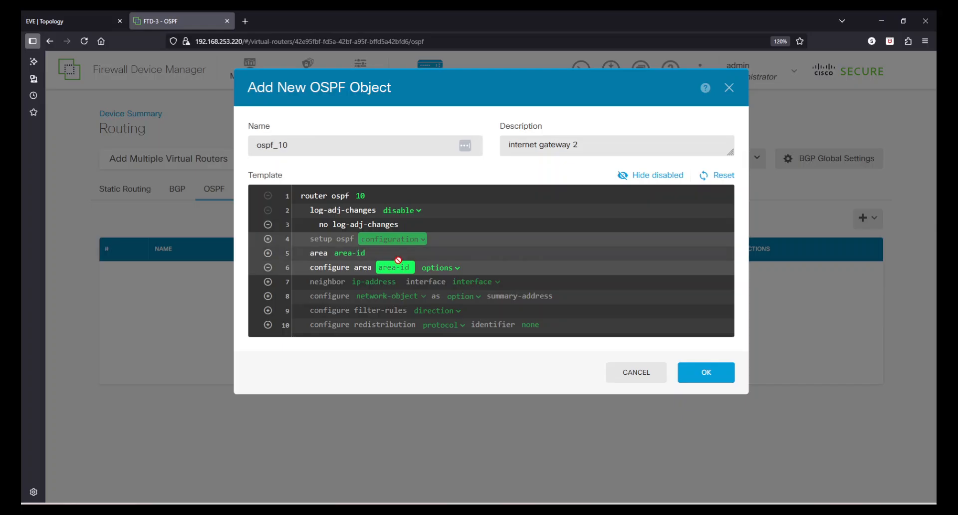
pyautogui.write('0')
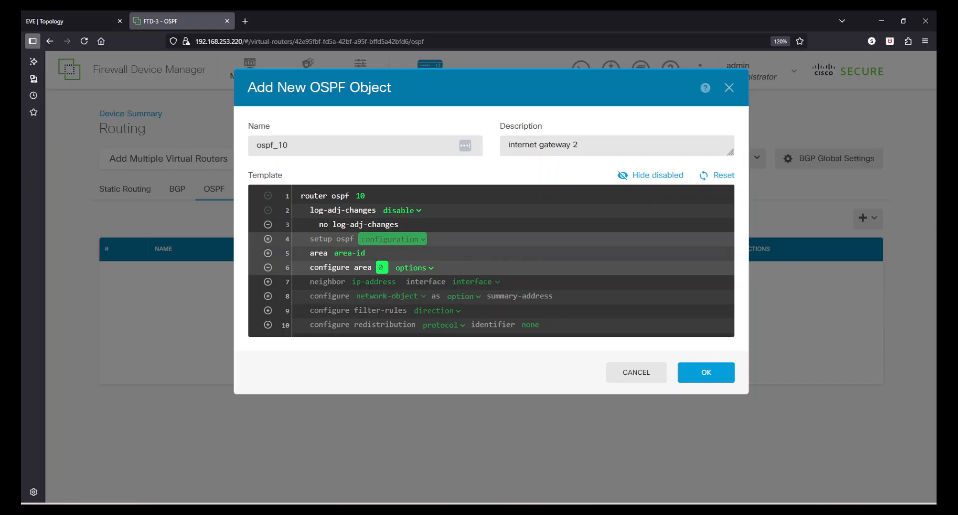
pyautogui.click(430, 272)
pyautogui.click(435, 289)
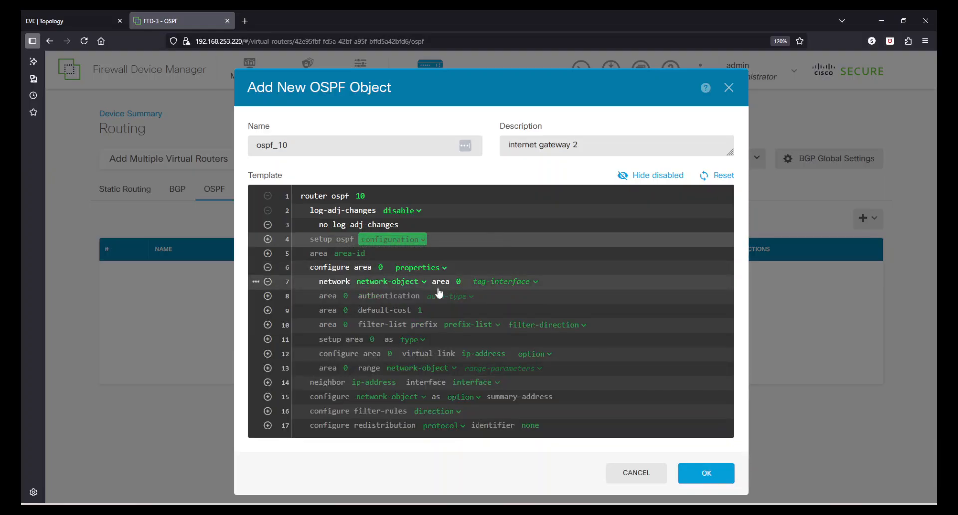
# Step: Assign the networks n_10.0.0.0_24 and n_172.16.10.0_24 to area 0, using a separate network line for each
pyautogui.click(365, 282)
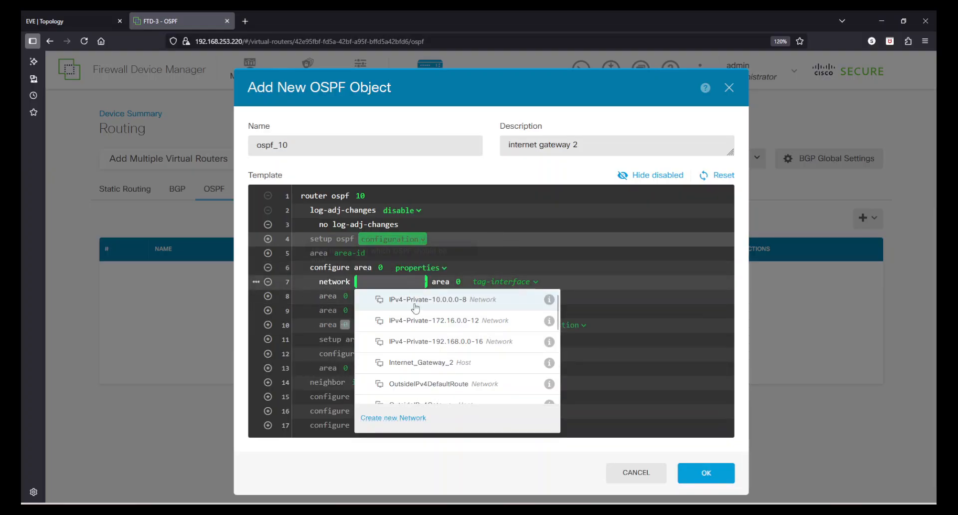
pyautogui.scroll(-5, 453, 385)
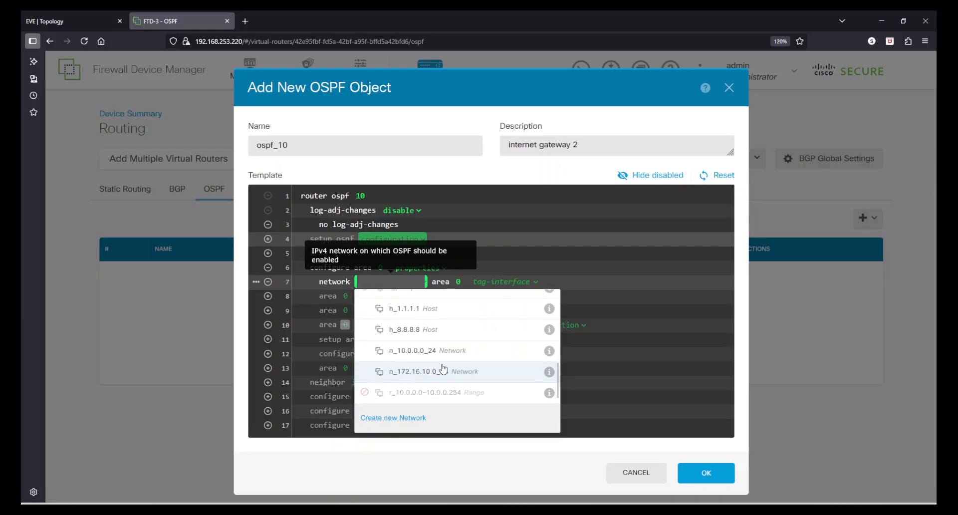
pyautogui.click(426, 353)
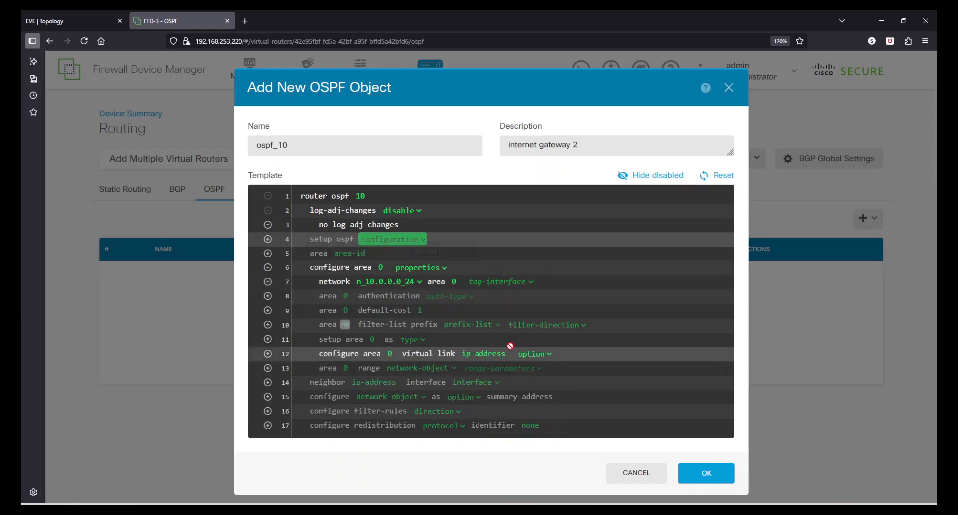
pyautogui.click(257, 282)
pyautogui.click(280, 301)
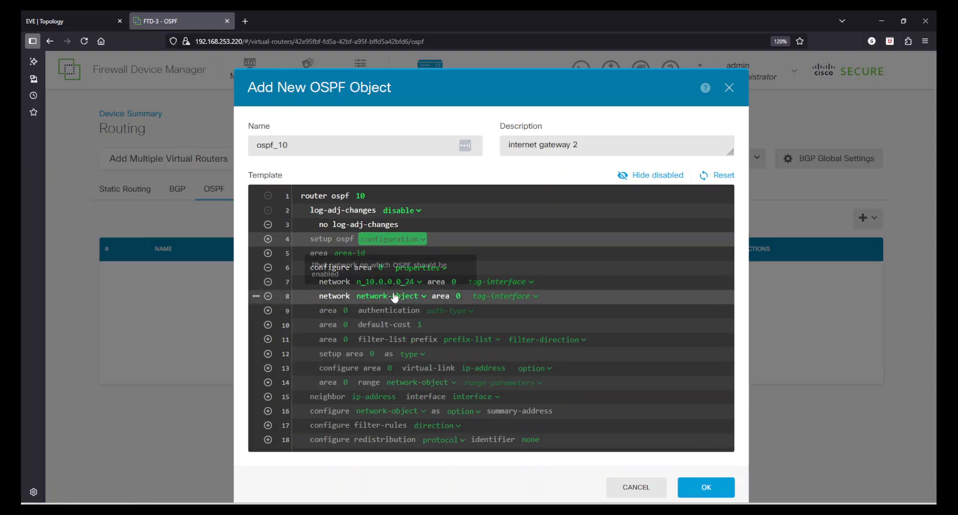
pyautogui.click(397, 297)
pyautogui.scroll(-5, 435, 399)
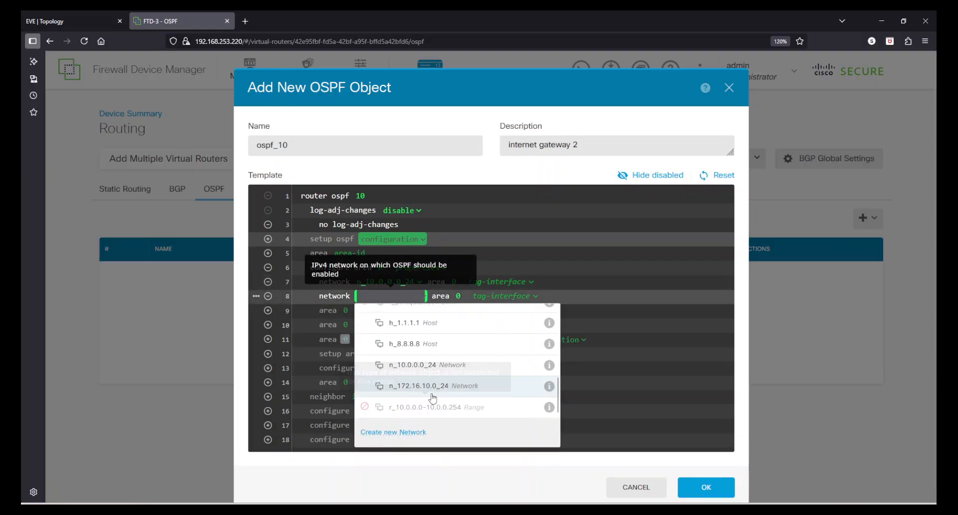
pyautogui.click(432, 398)
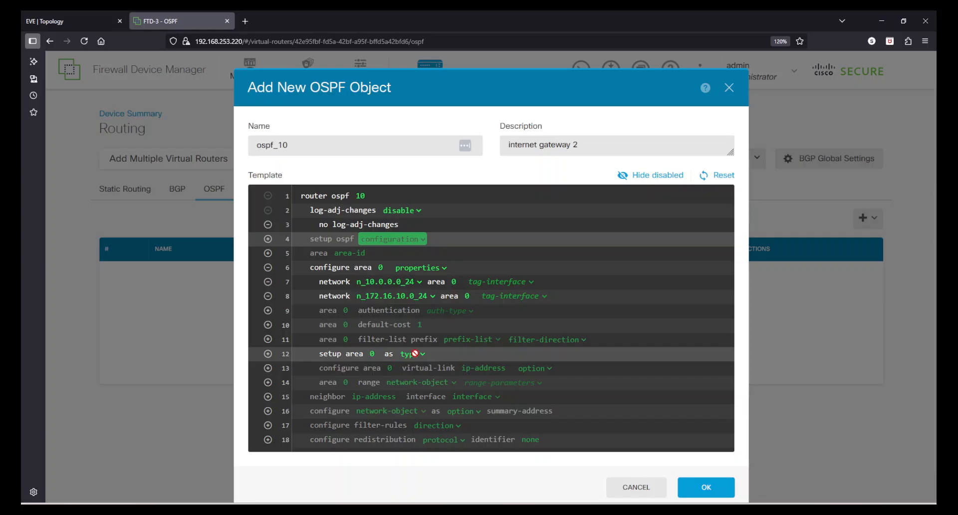
pyautogui.click(268, 356)
pyautogui.click(417, 355)
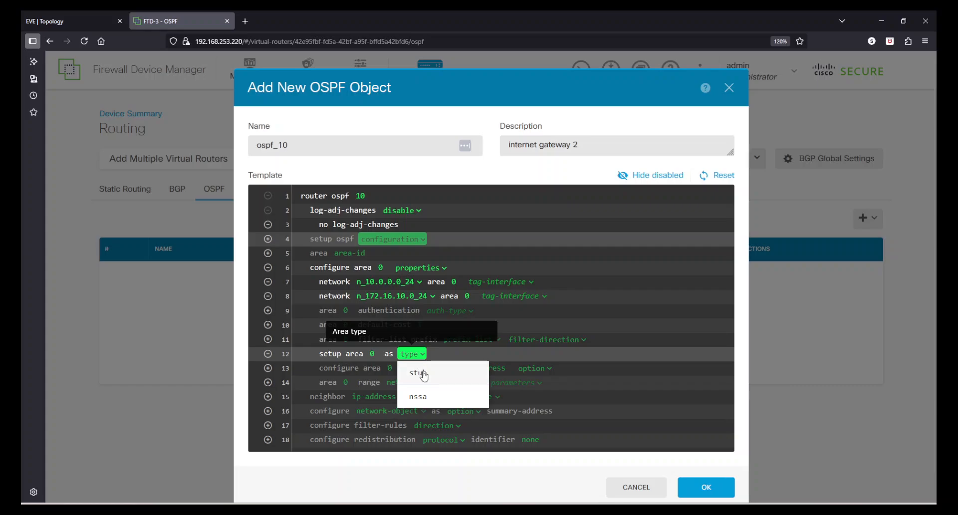
pyautogui.click(269, 359)
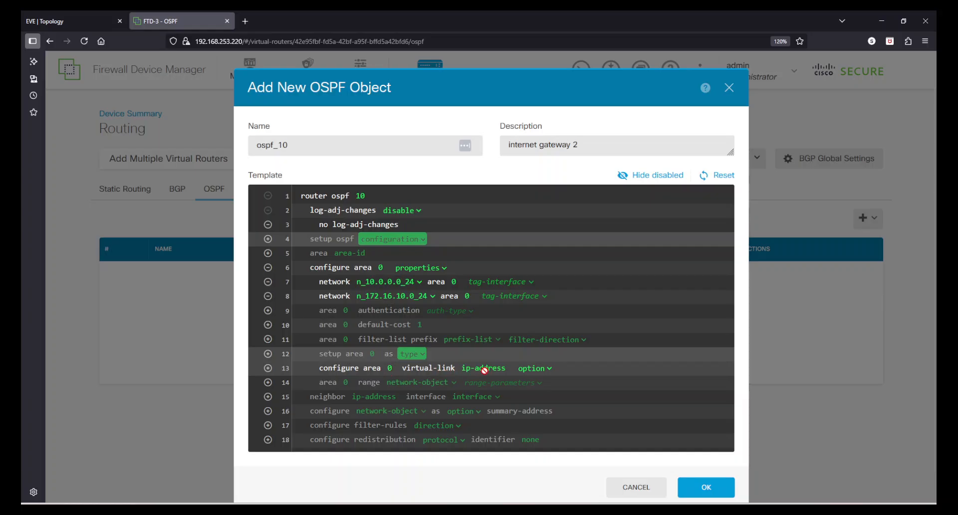
pyautogui.click(268, 383)
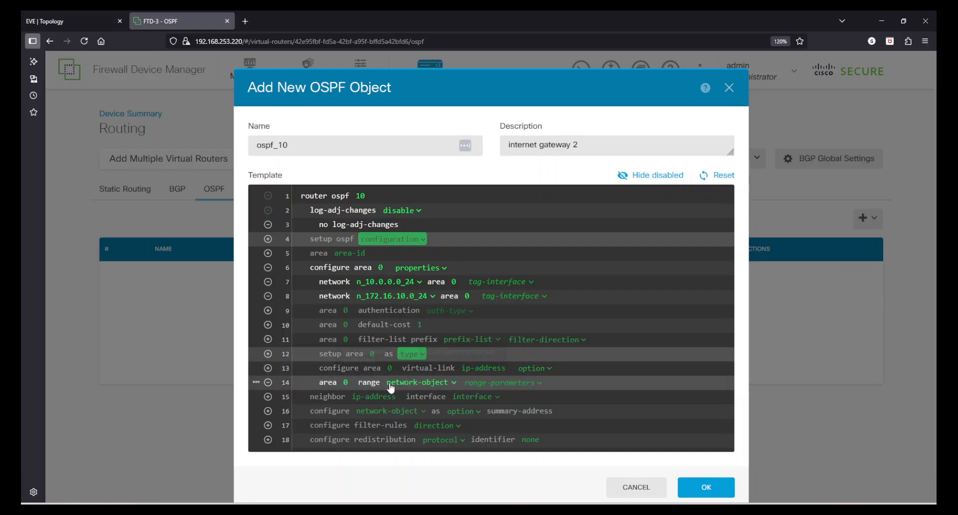
pyautogui.click(431, 384)
pyautogui.click(540, 383)
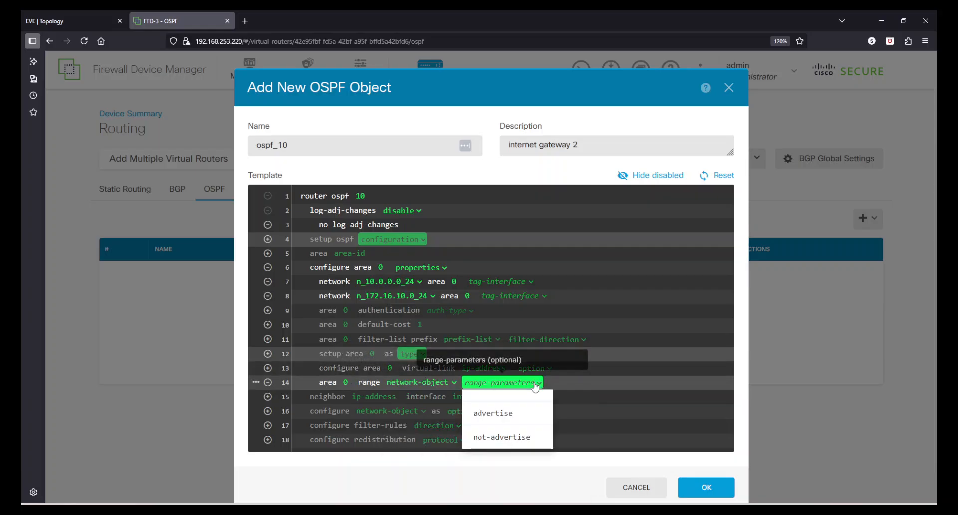
pyautogui.click(268, 383)
pyautogui.click(268, 384)
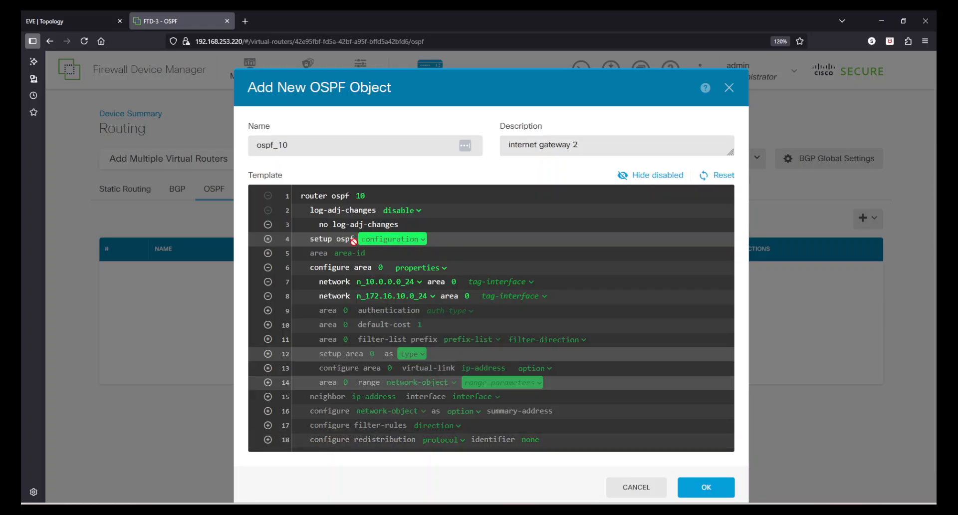
# Step: Hide the disabled commands, try to save the OSPF object, and read the error detail on the configure area line
pyautogui.click(657, 176)
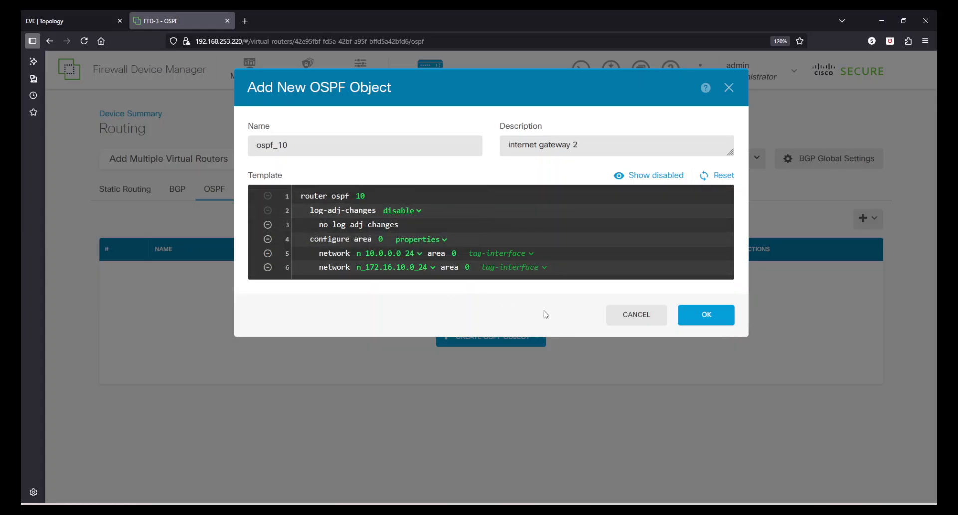
pyautogui.click(690, 322)
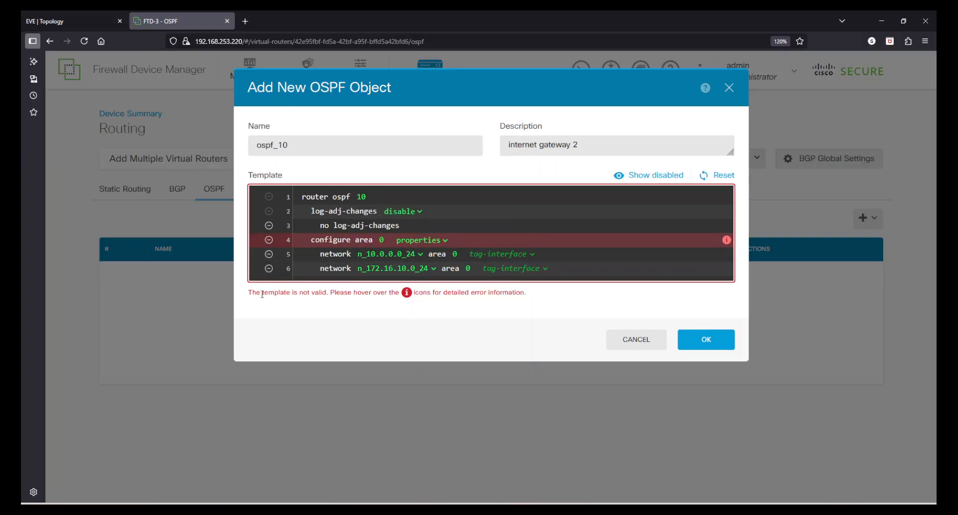
pyautogui.moveTo(262, 294); pyautogui.dragTo(504, 294)
pyautogui.click(504, 294)
pyautogui.moveTo(728, 241)
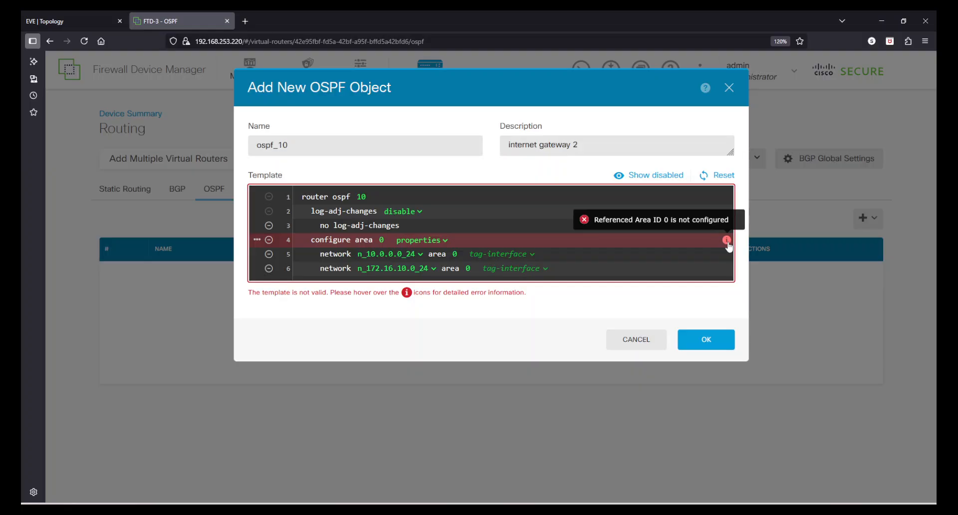
# Step: Enable the template's standalone area command with area ID 0 and save the OSPF object
pyautogui.click(647, 176)
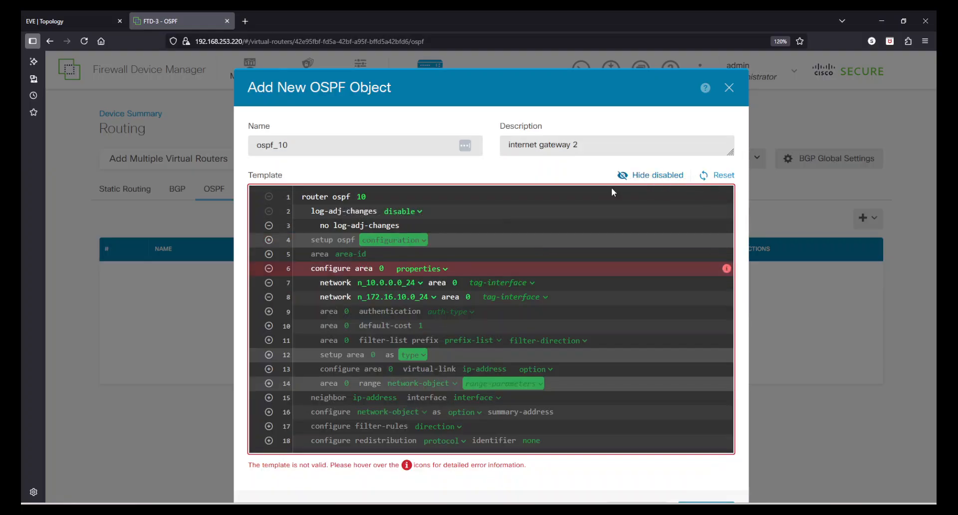
pyautogui.click(269, 255)
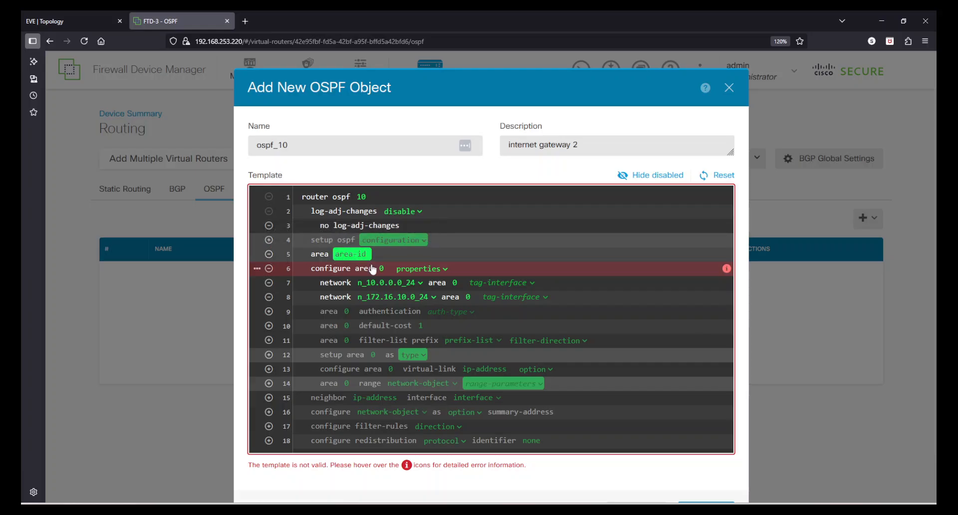
pyautogui.write('0')
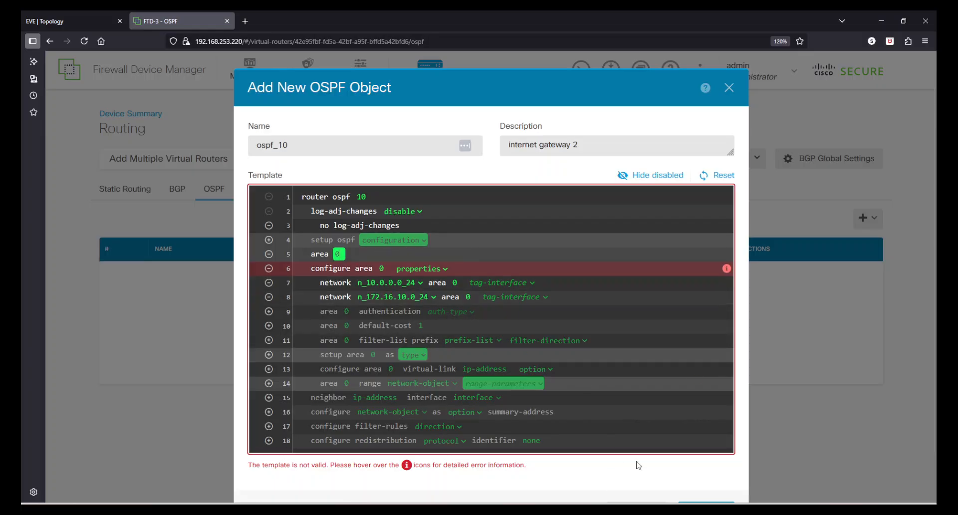
pyautogui.click(568, 179)
pyautogui.click(633, 177)
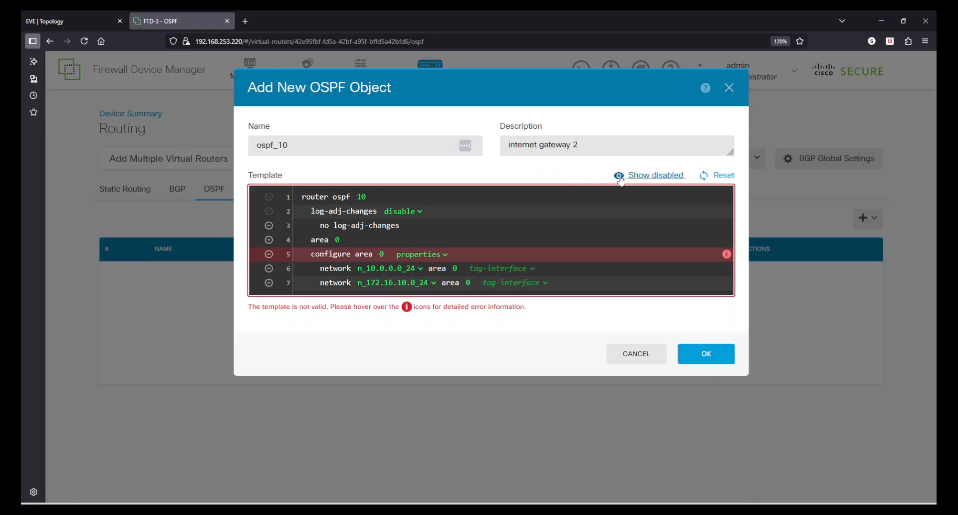
pyautogui.click(704, 362)
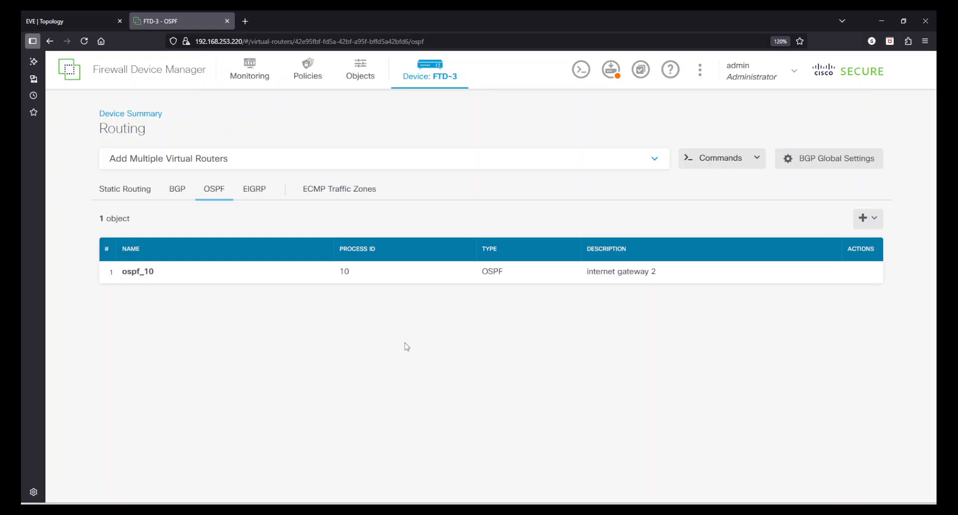
# Step: Deploy the pending ospf_10 change to the firewall and recheck the pending changes
pyautogui.click(603, 70)
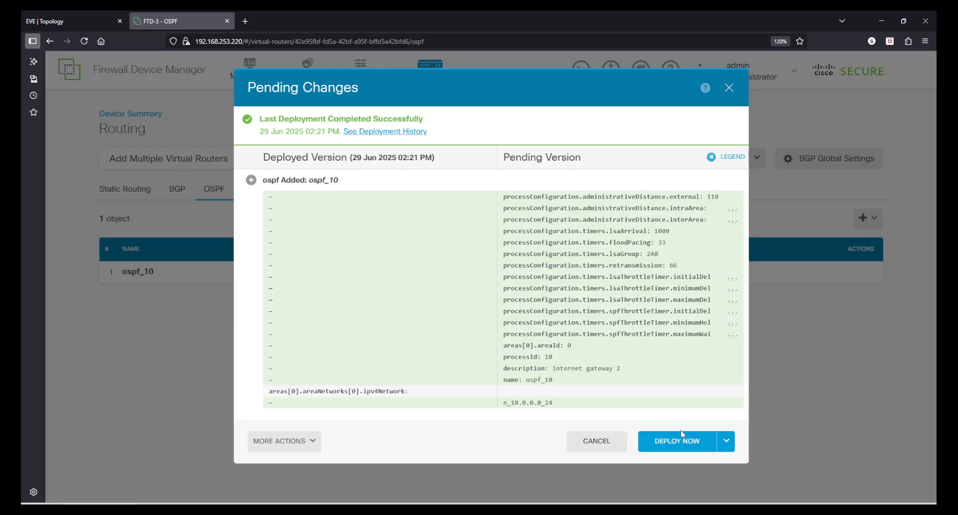
pyautogui.click(683, 436)
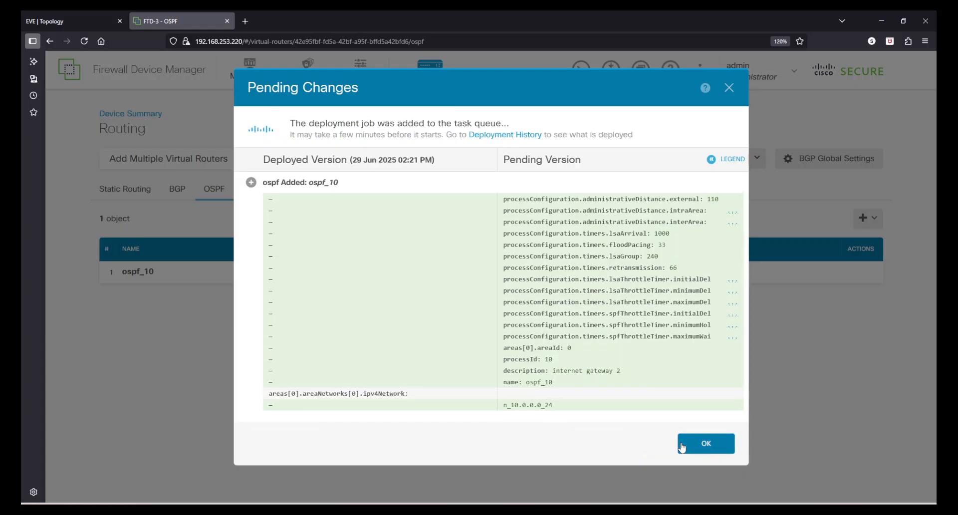
pyautogui.click(701, 446)
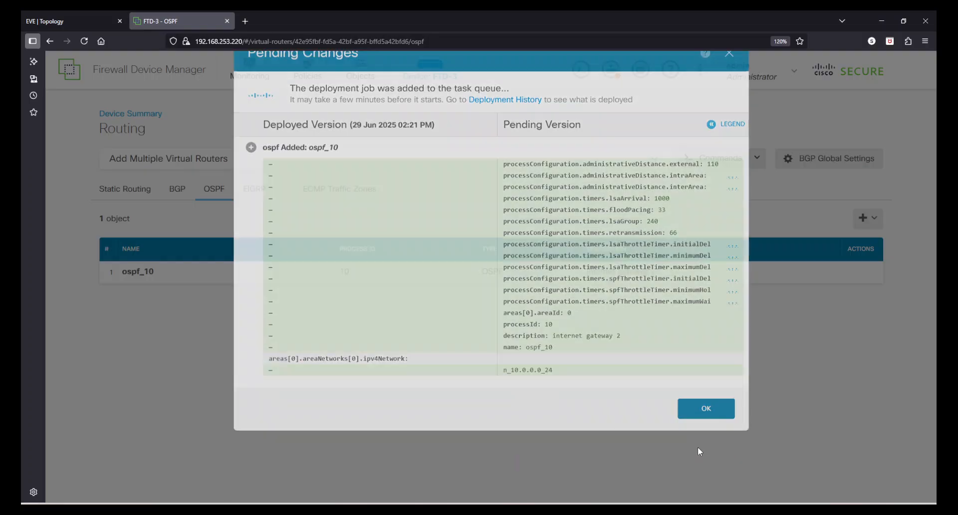
pyautogui.click(617, 73)
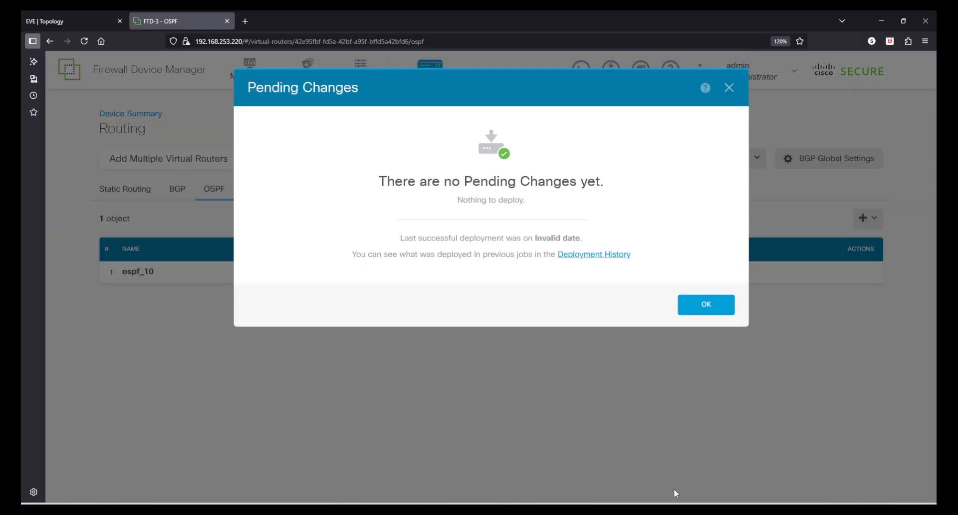
# Step: Check the Internet_Gateway_2 console for the OSPF adjacency message, then dismiss the firewall's pending changes window
pyautogui.moveTo(664, 493)
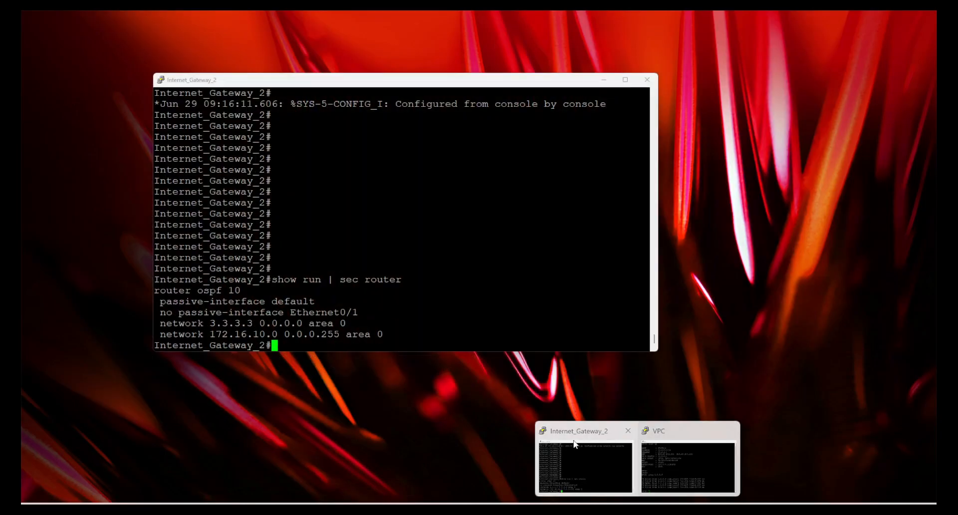
pyautogui.click(579, 449)
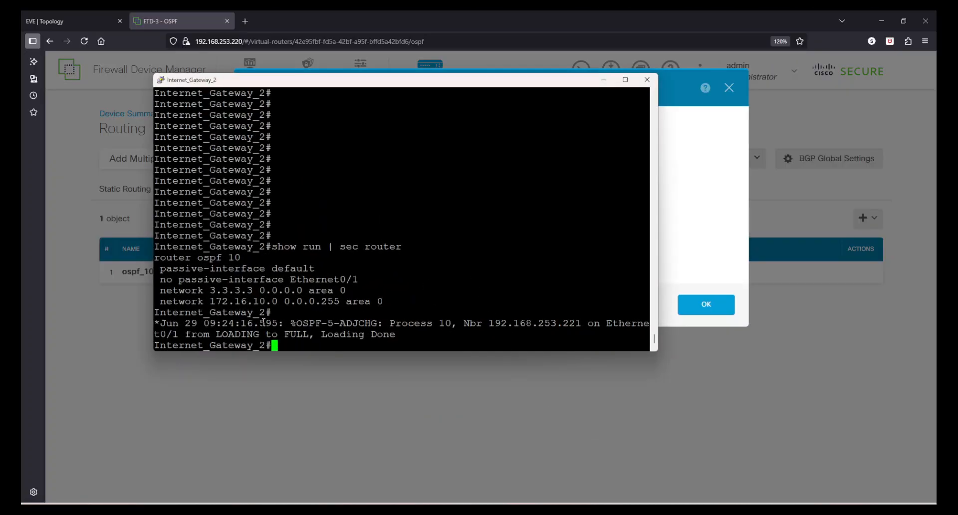
pyautogui.moveTo(264, 323); pyautogui.dragTo(408, 316)
pyautogui.click(397, 343)
pyautogui.click(408, 315)
pyautogui.moveTo(457, 91); pyautogui.dragTo(491, 60)
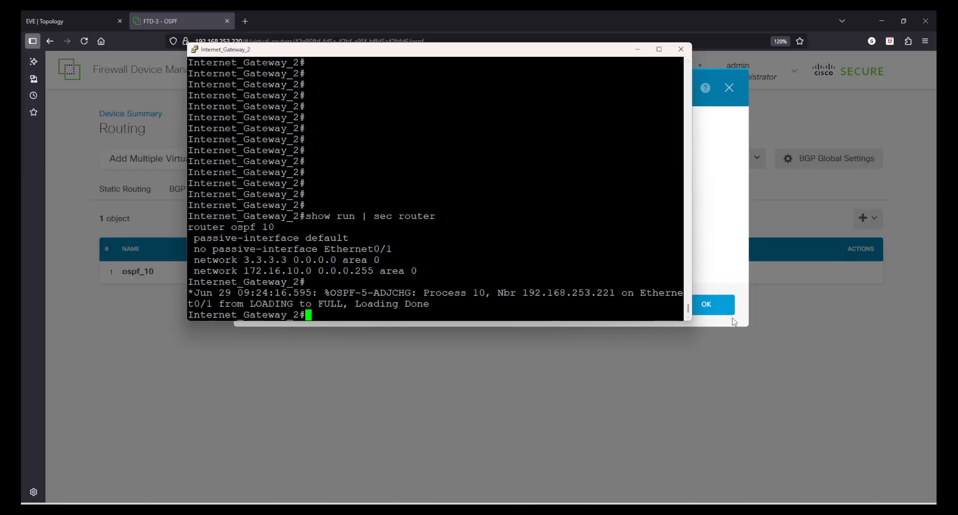
pyautogui.click(726, 302)
pyautogui.click(727, 305)
# Step: Run show ip route on the Internet_Gateway_2 console and examine the OSPF-learned route
pyautogui.moveTo(638, 509)
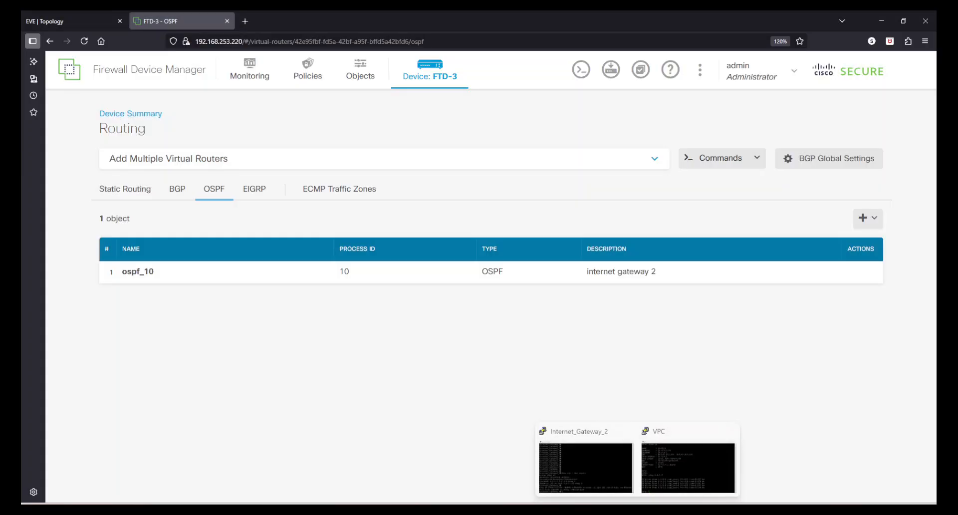
pyautogui.click(604, 455)
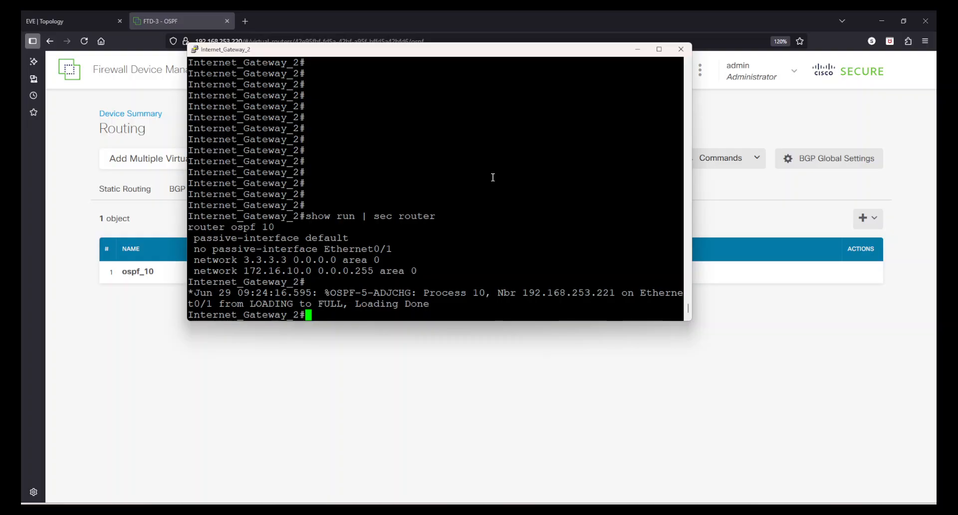
pyautogui.write('show ip route')
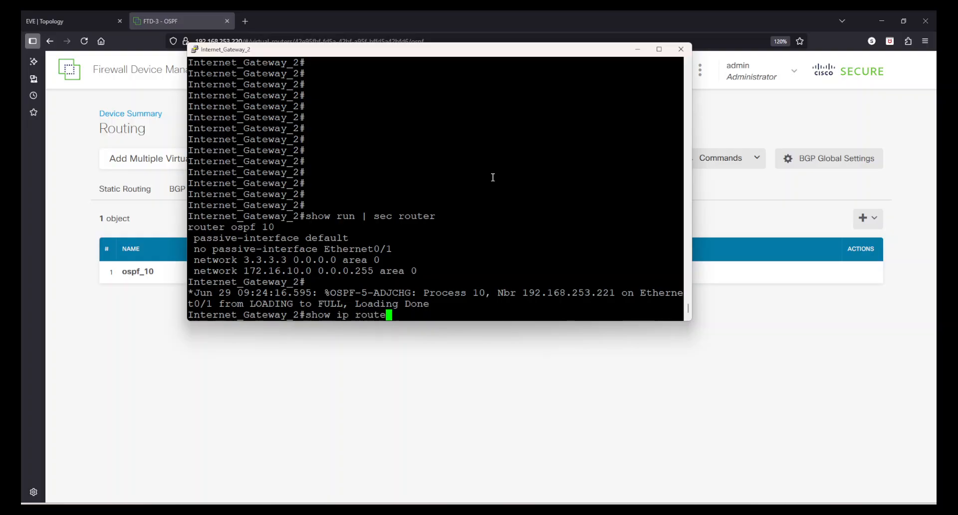
pyautogui.press('Return')
pyautogui.press('space')
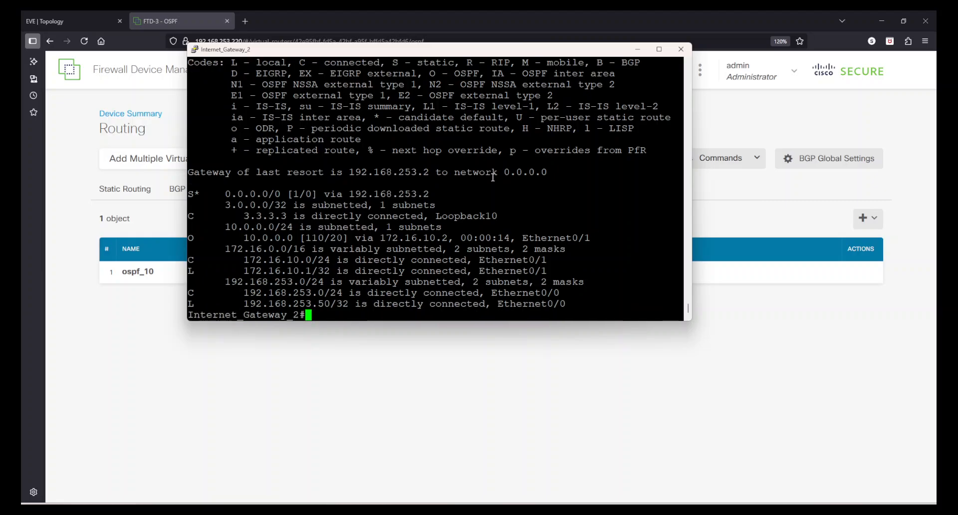
pyautogui.moveTo(191, 242); pyautogui.dragTo(593, 245)
pyautogui.click(594, 245)
pyautogui.click(638, 49)
# Step: Show the routes on FTD-3, examine the OSPF entry for 3.3.3.3, and close the CLI console
pyautogui.click(733, 158)
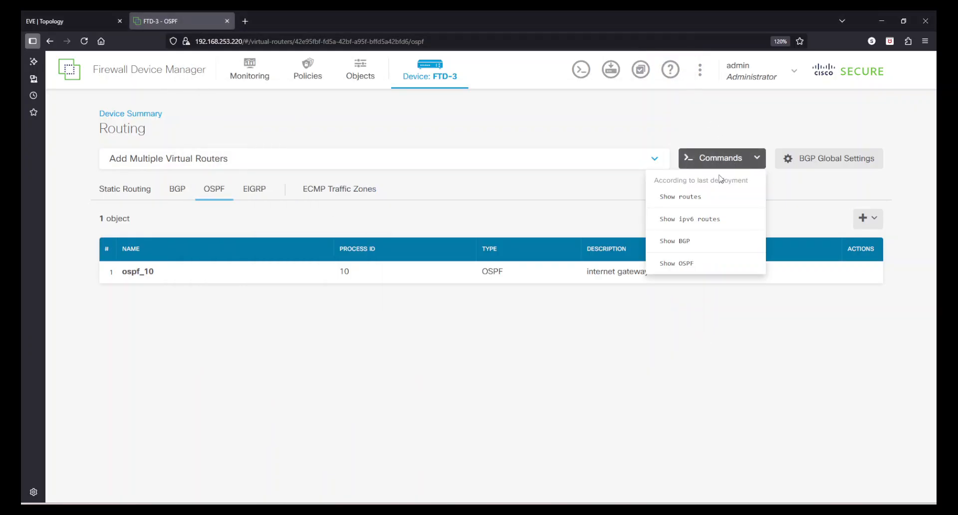
pyautogui.click(699, 202)
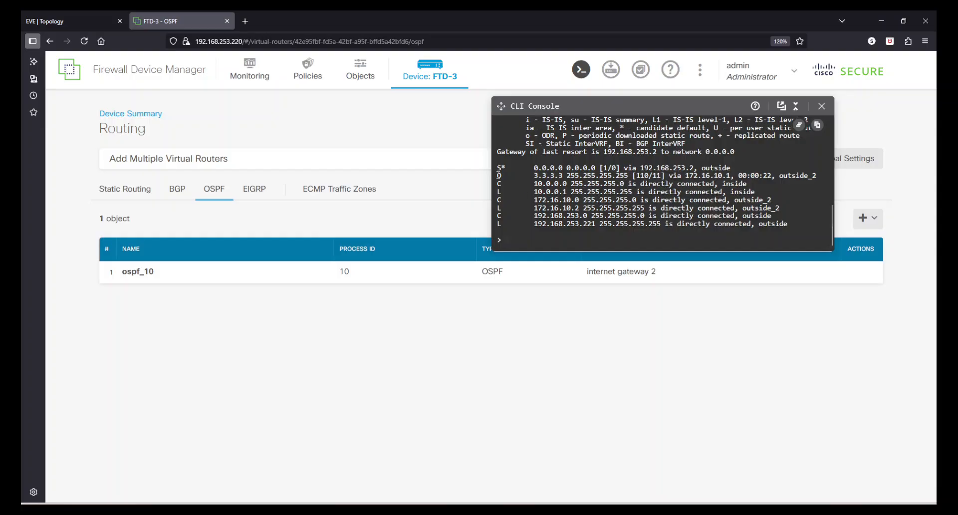
pyautogui.moveTo(498, 176); pyautogui.dragTo(821, 178)
pyautogui.click(822, 106)
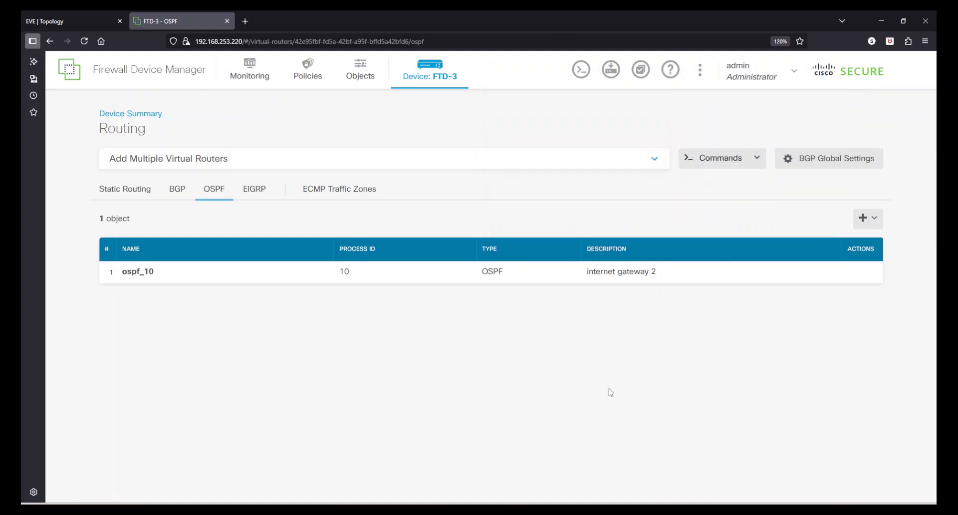
# Step: Switch to the lab topology and ping 3.3.3.3 again from the VPC console
pyautogui.click(43, 18)
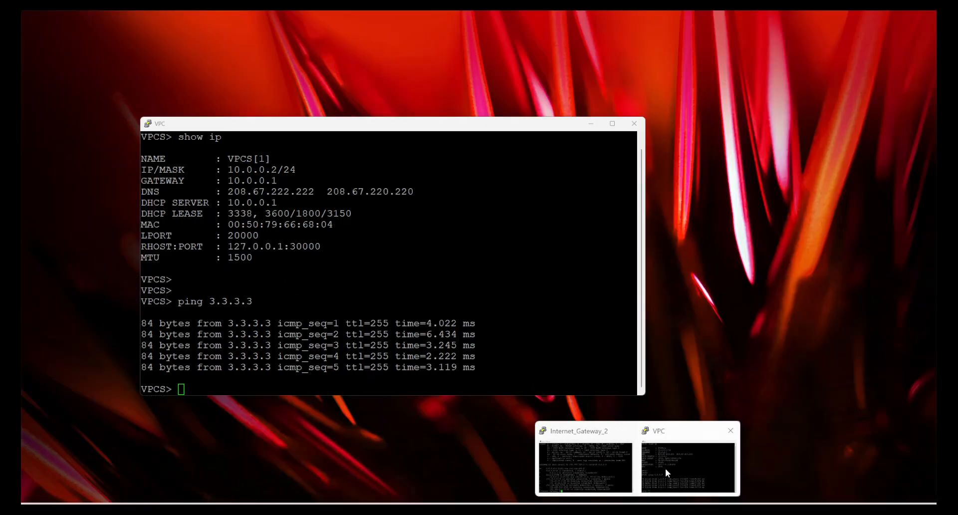
pyautogui.click(666, 468)
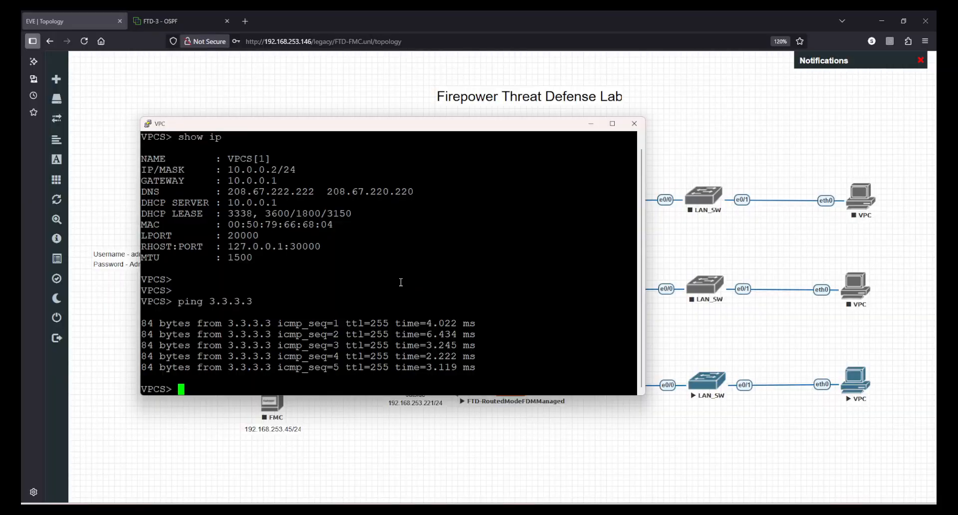
pyautogui.press('Return')
pyautogui.press('Return')
pyautogui.press('Return')
pyautogui.press('Return')
pyautogui.press('Return')
pyautogui.press('Return')
pyautogui.press('Up')
pyautogui.press('Return')
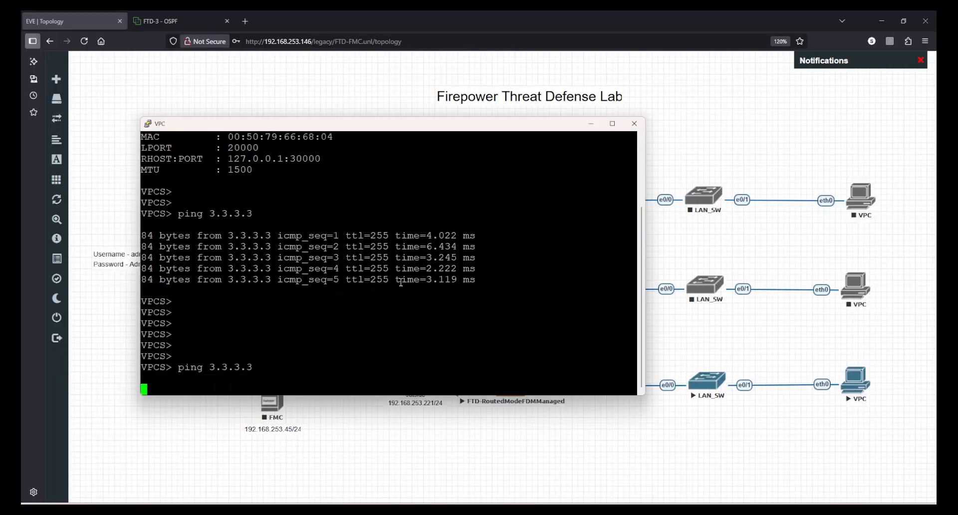
# Step: Return to FTD-3's connection events and reapply the Responder IP=3.3.3.3 filter
pyautogui.click(195, 17)
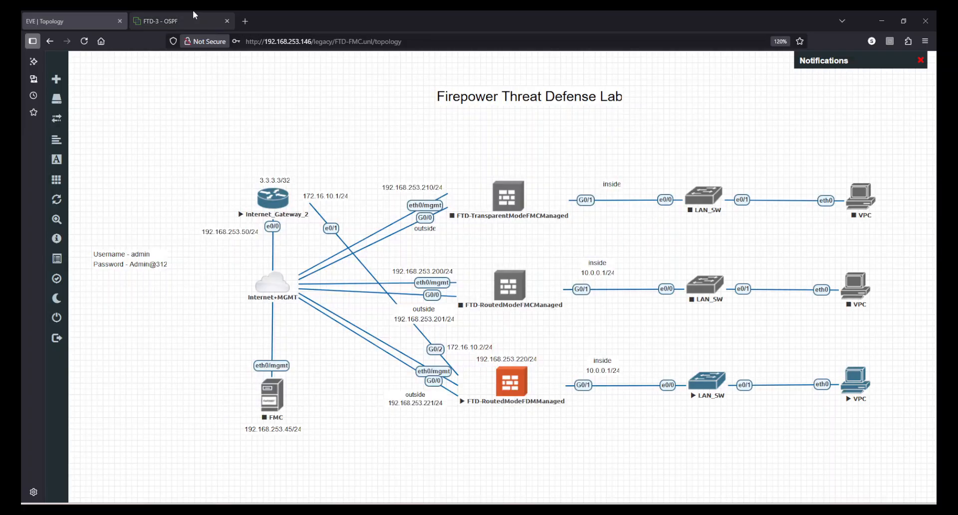
pyautogui.click(252, 75)
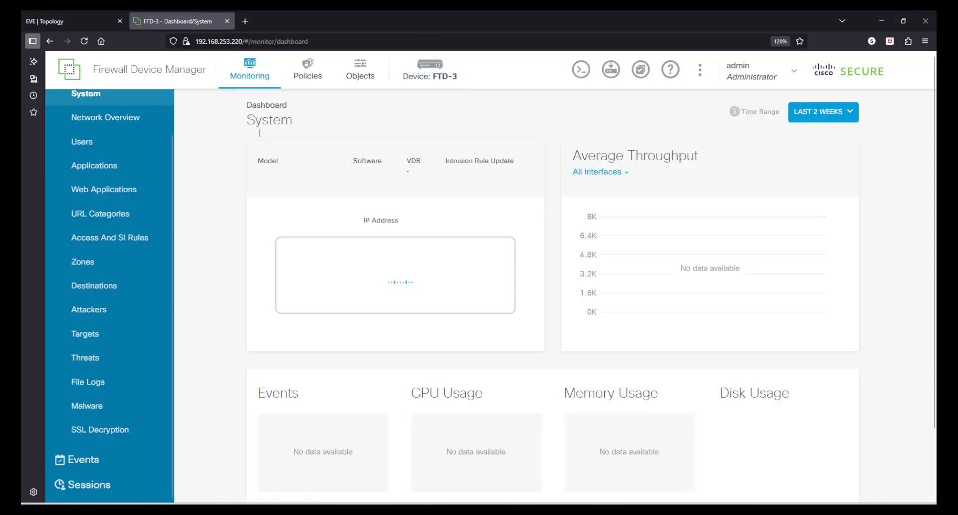
pyautogui.click(94, 460)
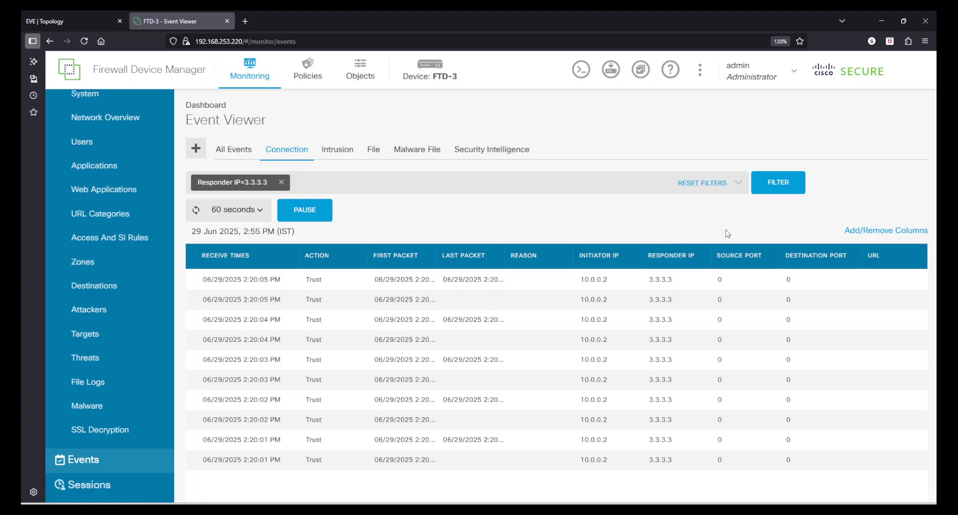
pyautogui.click(777, 186)
pyautogui.click(775, 183)
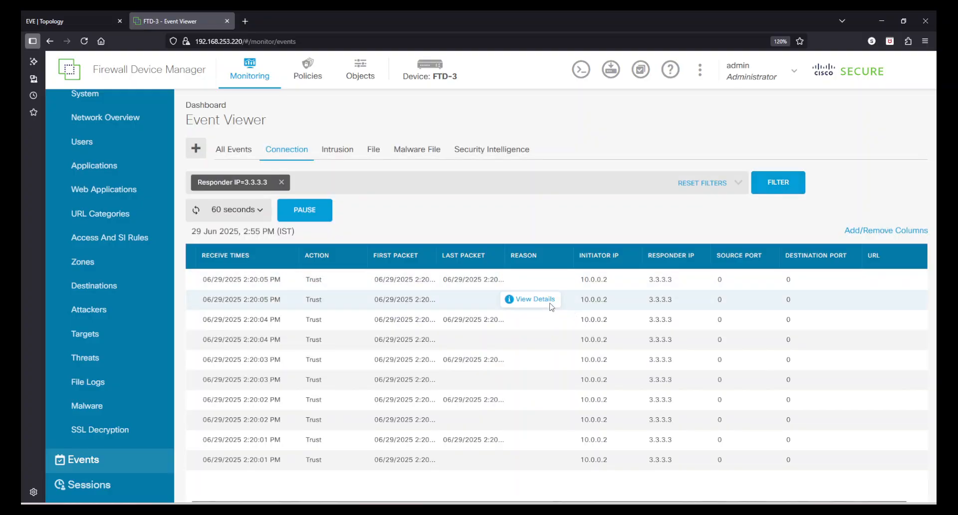
# Step: Examine the details and timestamp of the newest connection event to 3.3.3.3, then close them
pyautogui.click(535, 280)
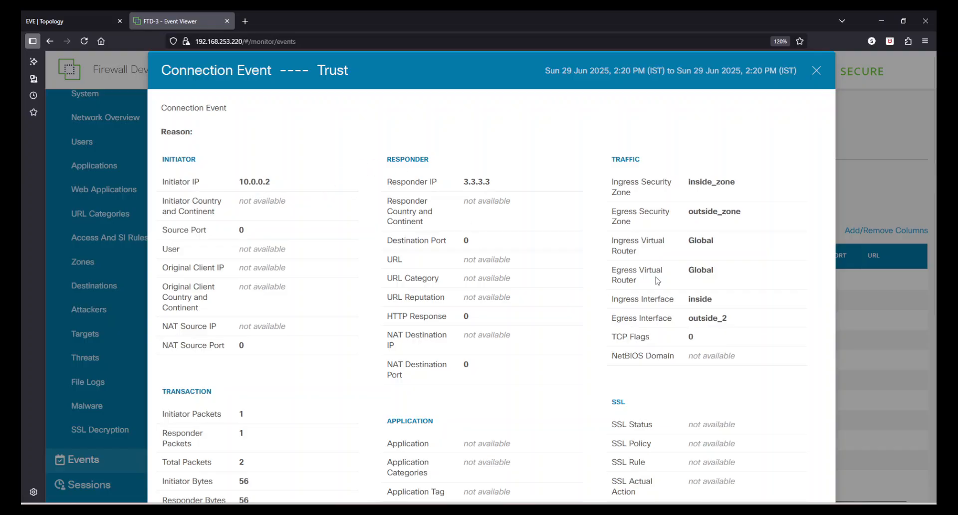
pyautogui.scroll(-5, 612, 316)
pyautogui.scroll(5, 610, 324)
pyautogui.moveTo(700, 73); pyautogui.dragTo(773, 68)
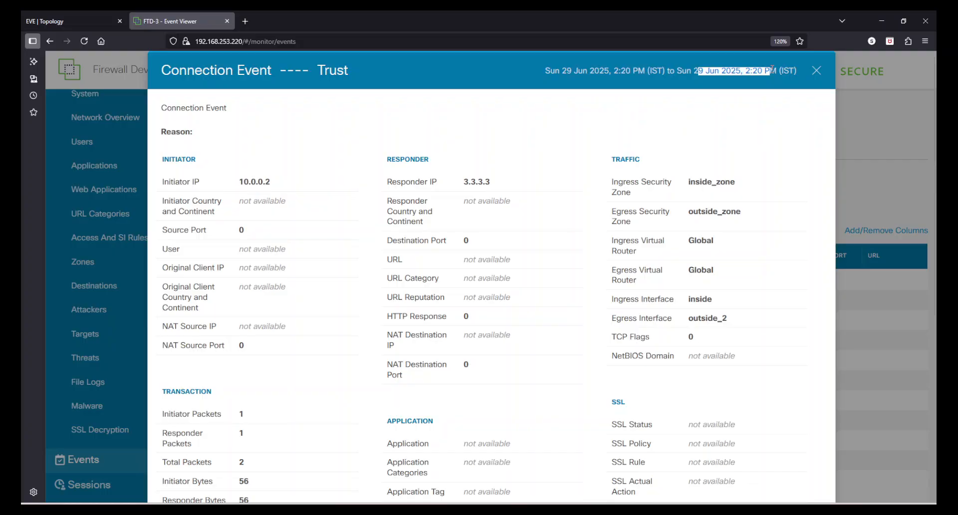
pyautogui.tripleClick(772, 69)
pyautogui.click(816, 70)
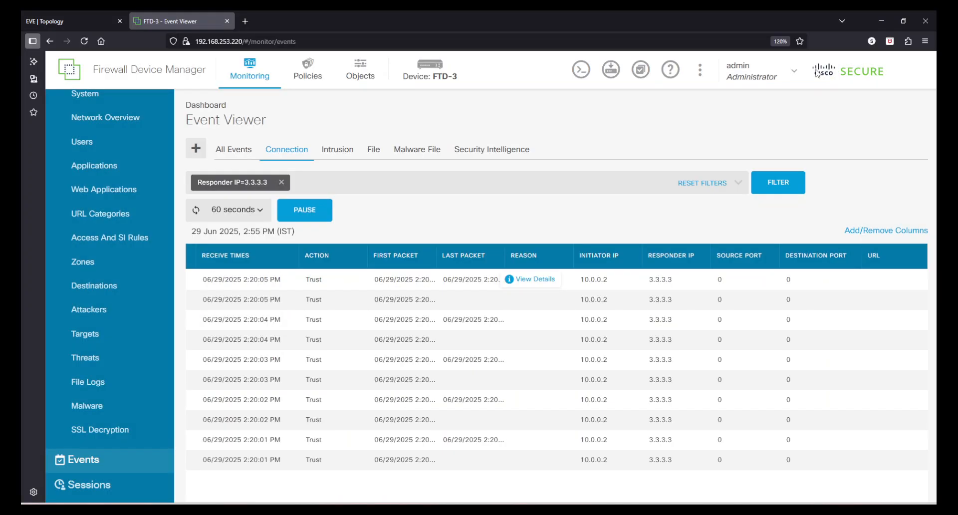
# Step: Refresh the connection events for 3.3.3.3 and examine the 10.0.0.0 OSPF route and ICMP echo replies in Internet_Gateway_2's console
pyautogui.click(769, 192)
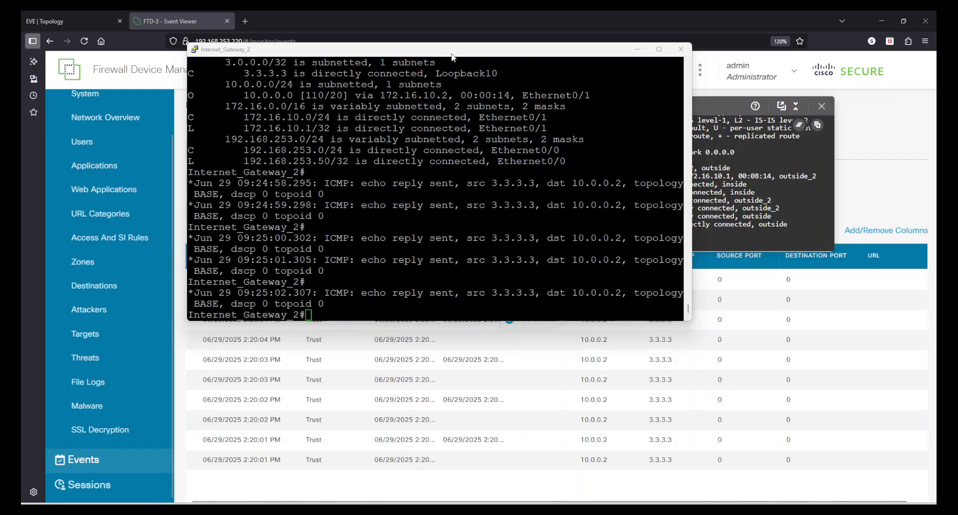
pyautogui.moveTo(453, 57); pyautogui.dragTo(441, 168)
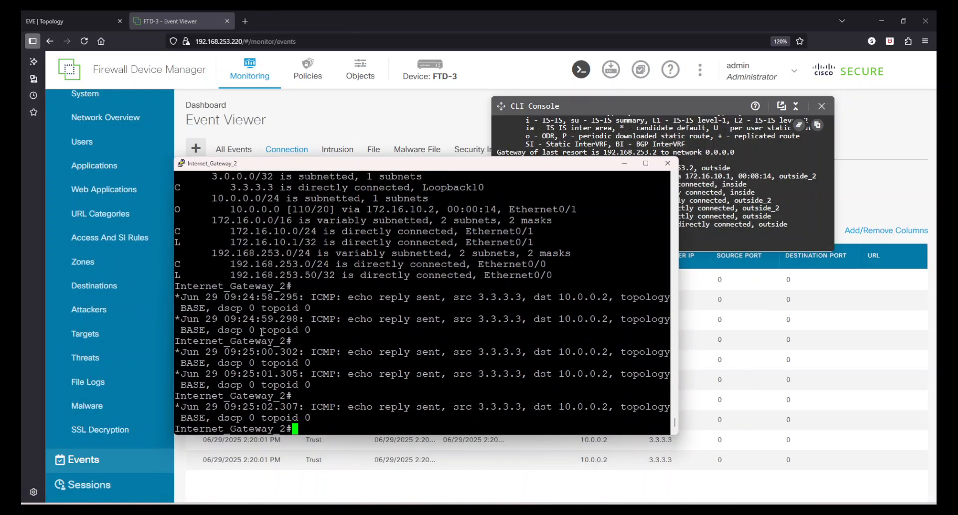
pyautogui.scroll(4, 331, 299)
pyautogui.moveTo(178, 342); pyautogui.dragTo(487, 328)
pyautogui.scroll(-4, 525, 353)
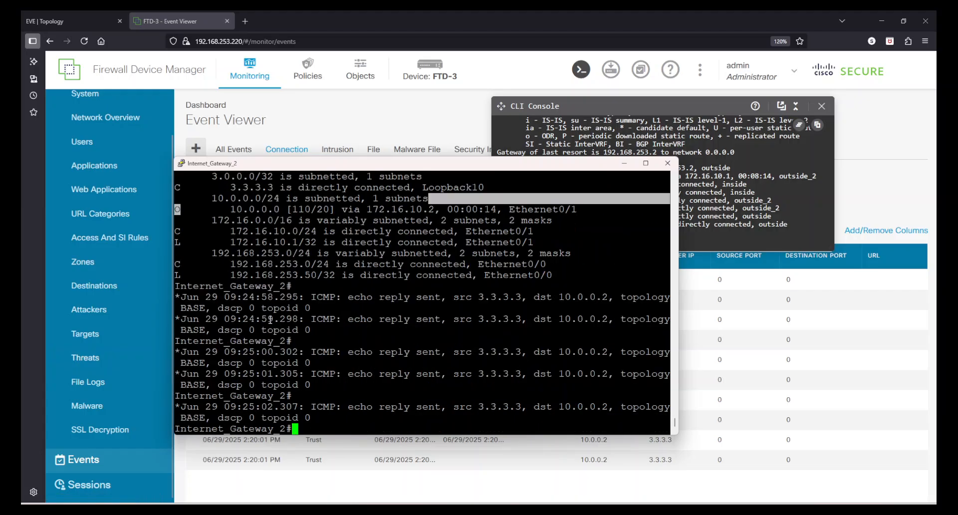
pyautogui.moveTo(201, 298); pyautogui.dragTo(377, 320)
pyautogui.click(609, 420)
pyautogui.click(379, 322)
# Step: Compare the VPC console's ping replies from 3.3.3.3 with the ICMP echo reply messages on Internet_Gateway_2
pyautogui.click(638, 512)
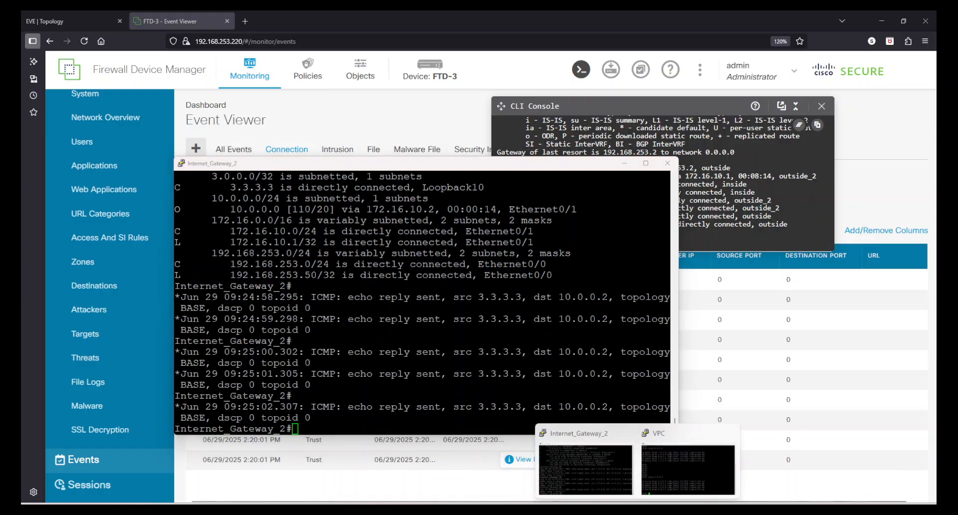
pyautogui.click(674, 460)
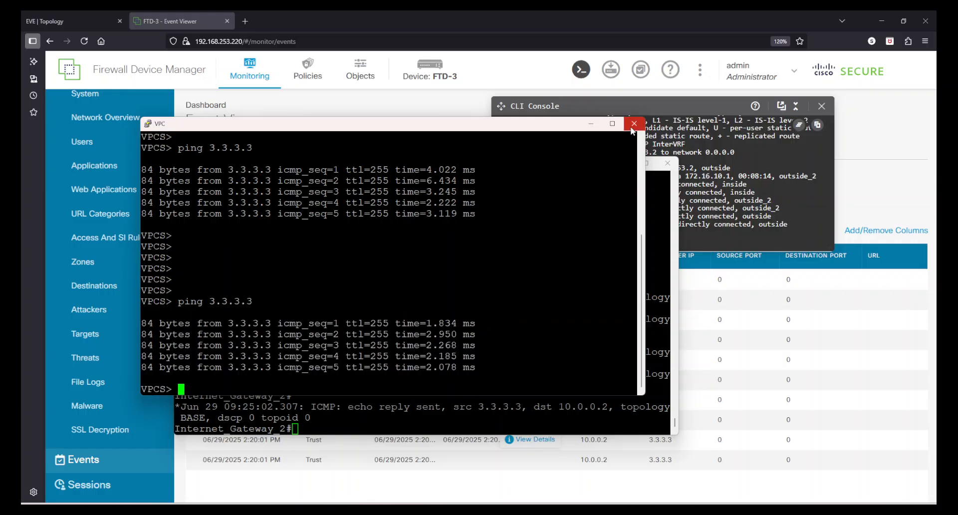
pyautogui.moveTo(546, 130); pyautogui.dragTo(791, 287)
pyautogui.click(409, 226)
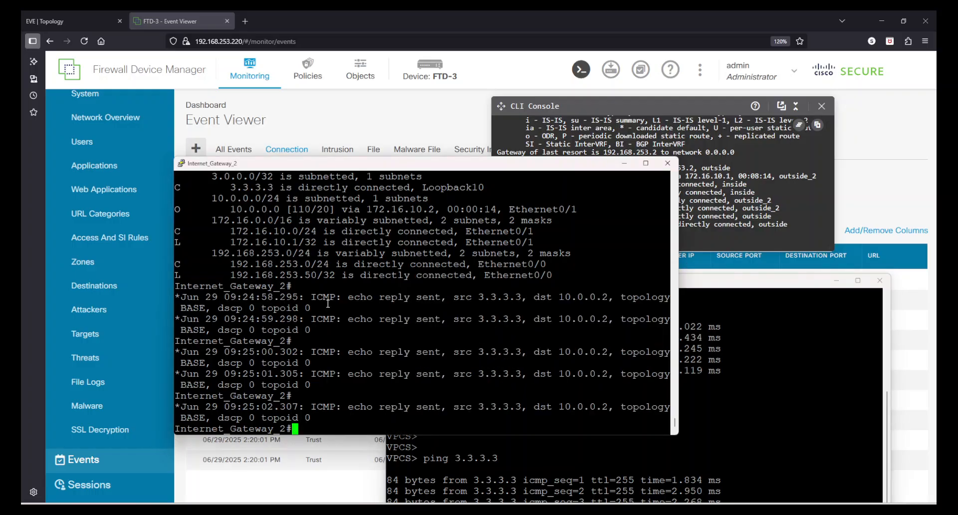
pyautogui.moveTo(318, 308); pyautogui.dragTo(591, 407)
pyautogui.click(708, 263)
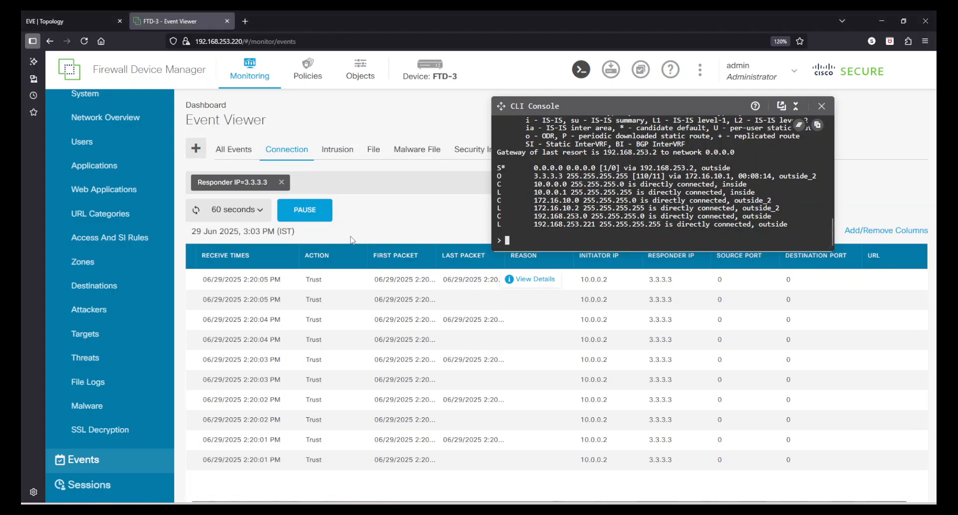
# Step: Close FTD-3's CLI console and reapply the Responder IP=3.3.3.3 filter to the connection events
pyautogui.click(822, 106)
pyautogui.click(789, 181)
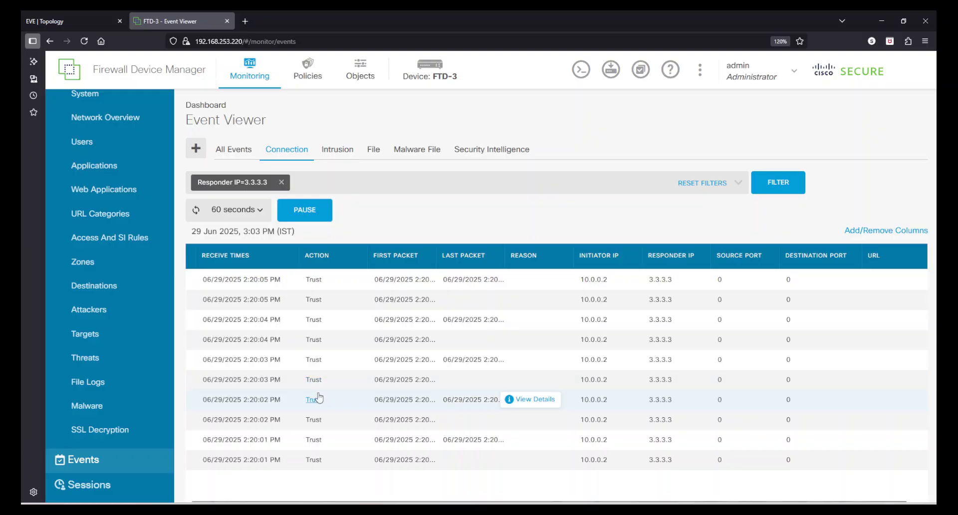
pyautogui.click(797, 183)
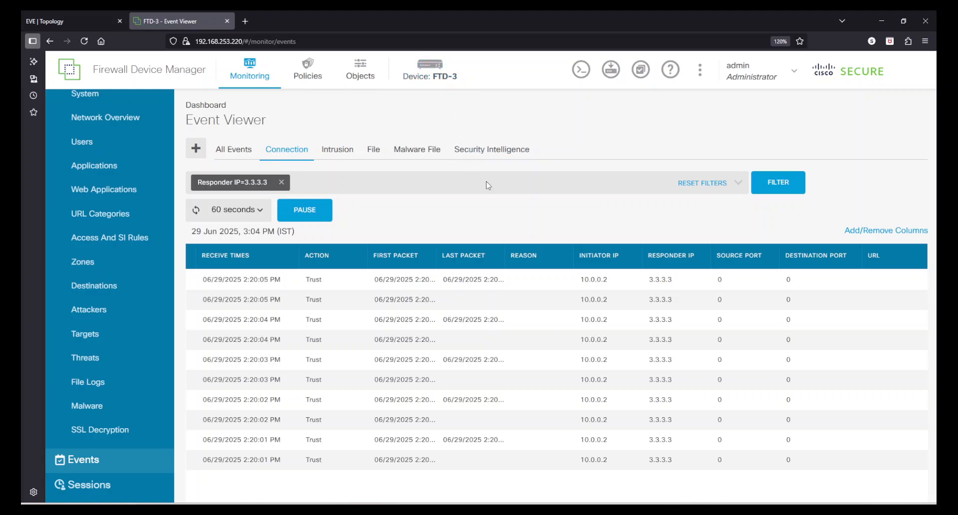
# Step: Visit the FTD-3 device summary, reopen the event viewer, and refresh the connection events filtered for 3.3.3.3
pyautogui.click(430, 73)
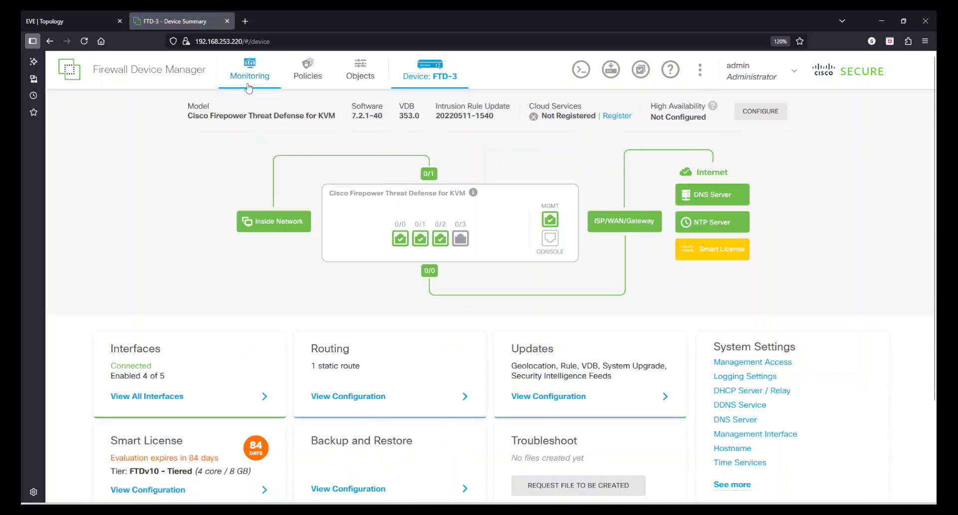
pyautogui.click(249, 78)
pyautogui.click(77, 459)
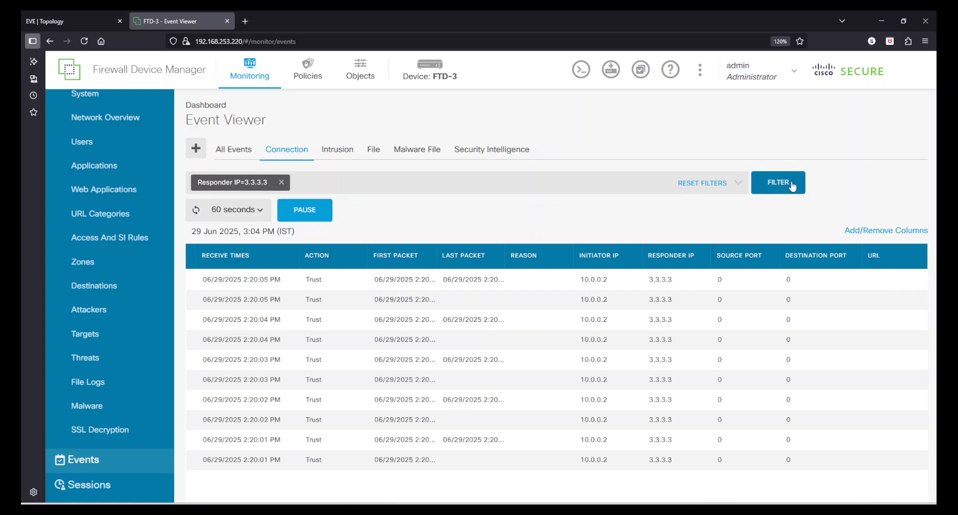
pyautogui.click(793, 185)
# Step: Remove the Responder IP=3.3.3.3 filter and reload the unfiltered connection events
pyautogui.click(282, 182)
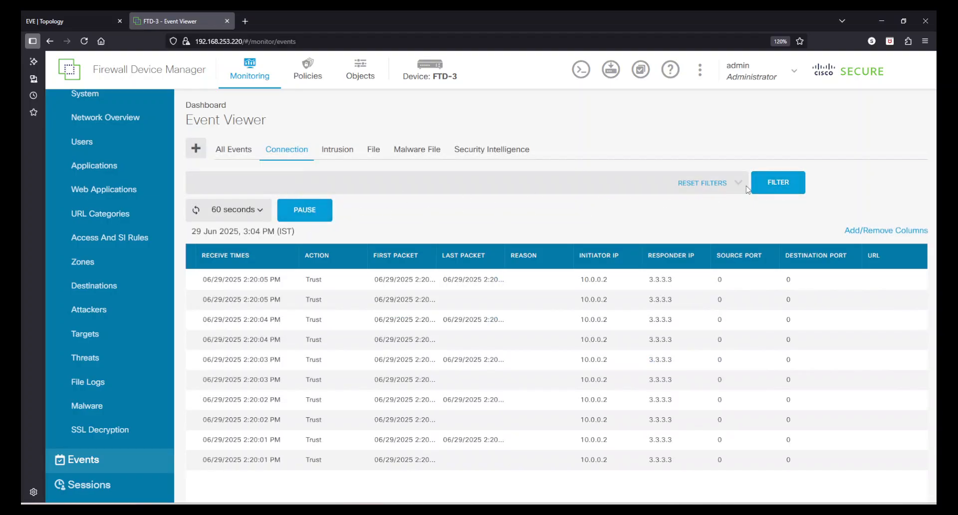
pyautogui.click(766, 181)
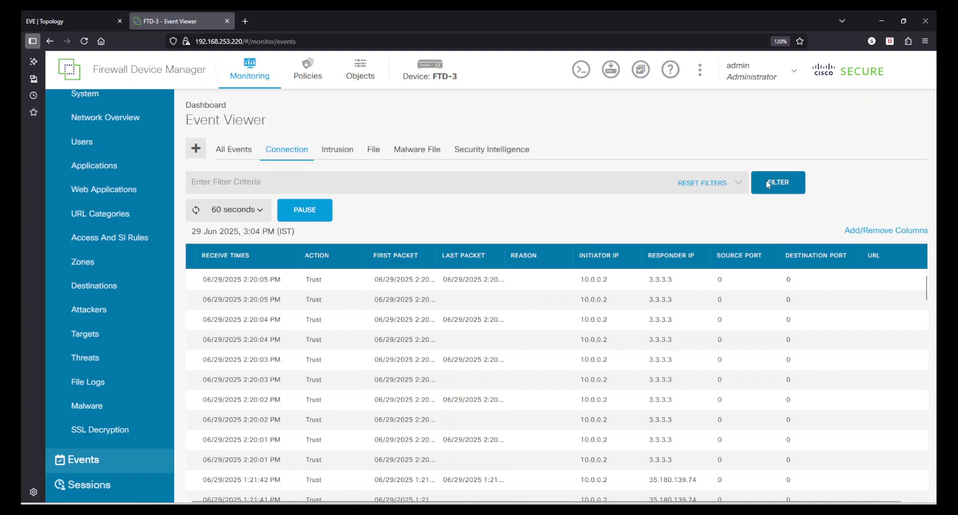
pyautogui.click(766, 181)
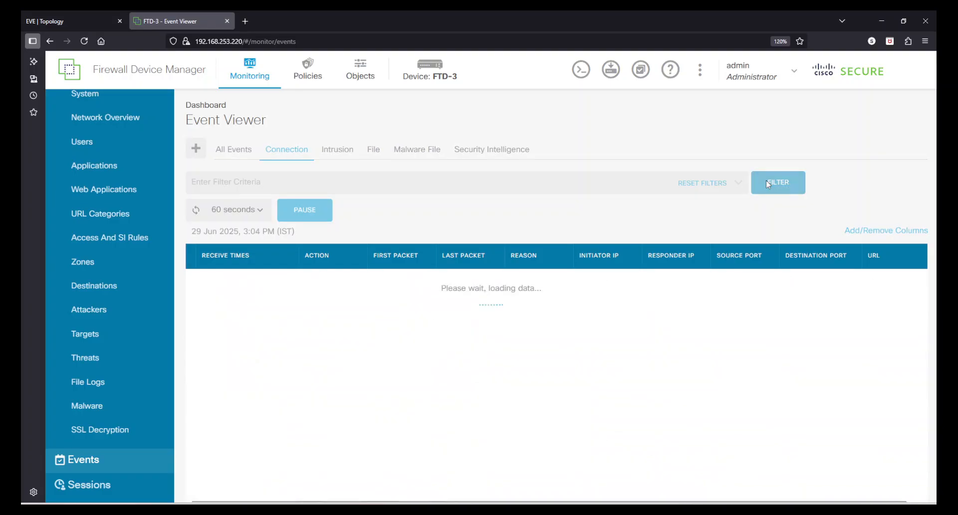
# Step: Load the unfiltered list of all event types, examine the newest entries, and return to the connection events
pyautogui.click(234, 150)
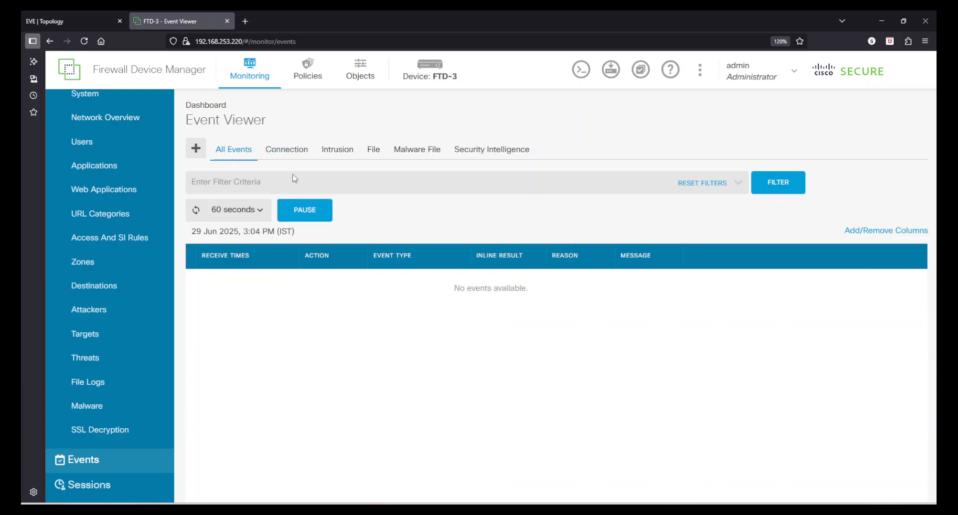
pyautogui.click(768, 183)
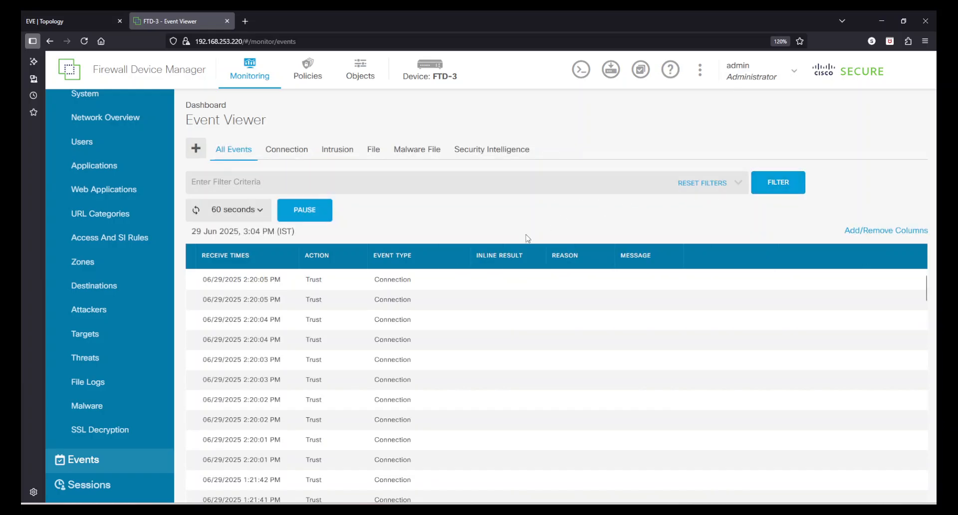
pyautogui.click(309, 151)
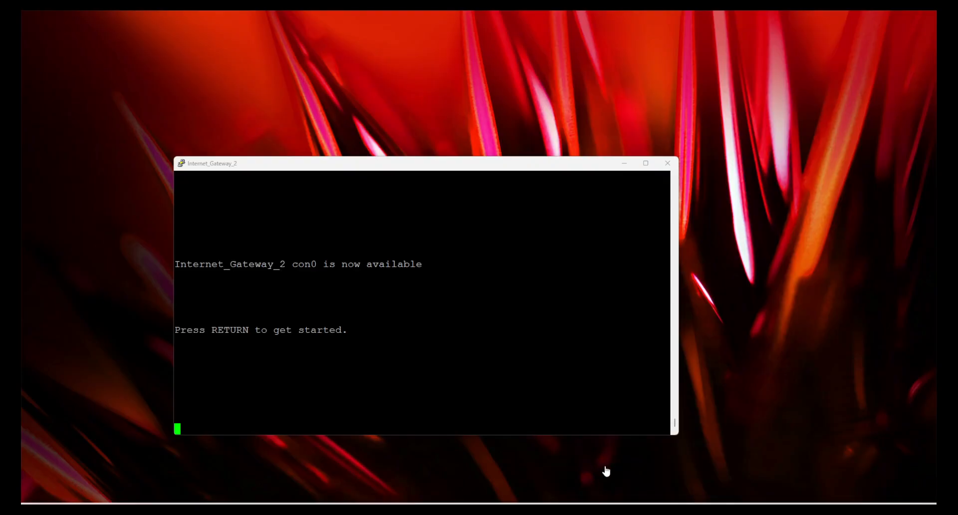
# Step: Reactivate the Internet_Gateway_2 console and review the earlier ICMP echo replies from 3.3.3.3 to 10.0.0.2
pyautogui.click(604, 468)
pyautogui.press('Return')
pyautogui.press('Return')
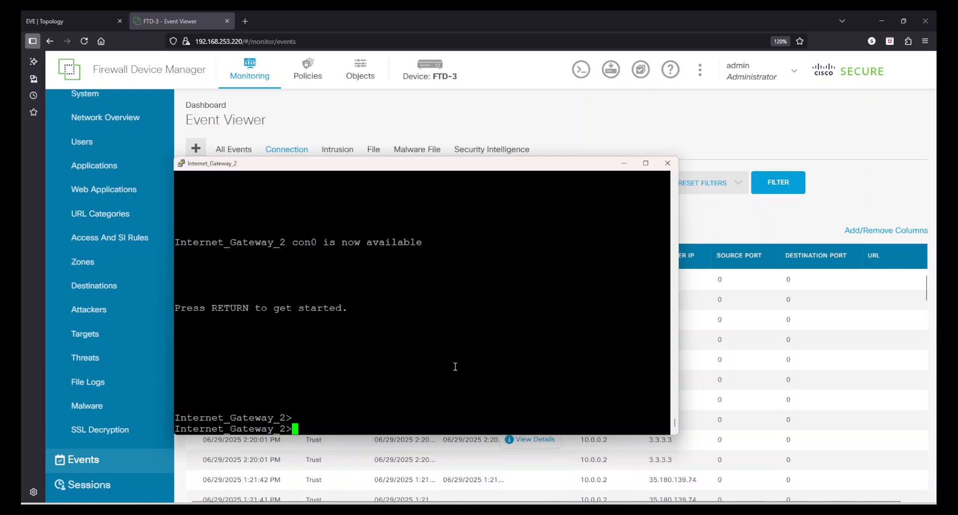
pyautogui.scroll(5, 388, 351)
pyautogui.scroll(-2, 425, 345)
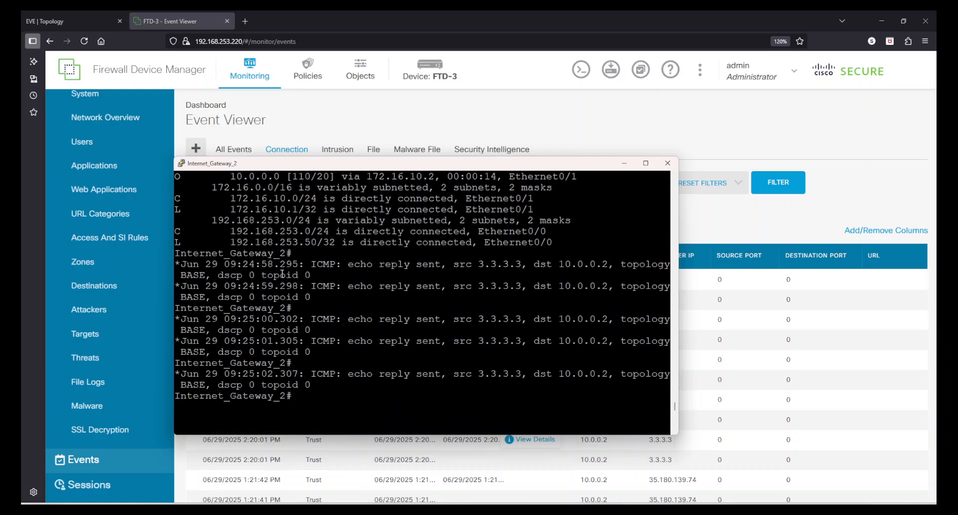
pyautogui.moveTo(283, 274); pyautogui.dragTo(406, 372)
pyautogui.click(406, 373)
# Step: Bring up the VPC console beside Internet_Gateway_2 and review the latest ping results for 3.3.3.3
pyautogui.moveTo(638, 509)
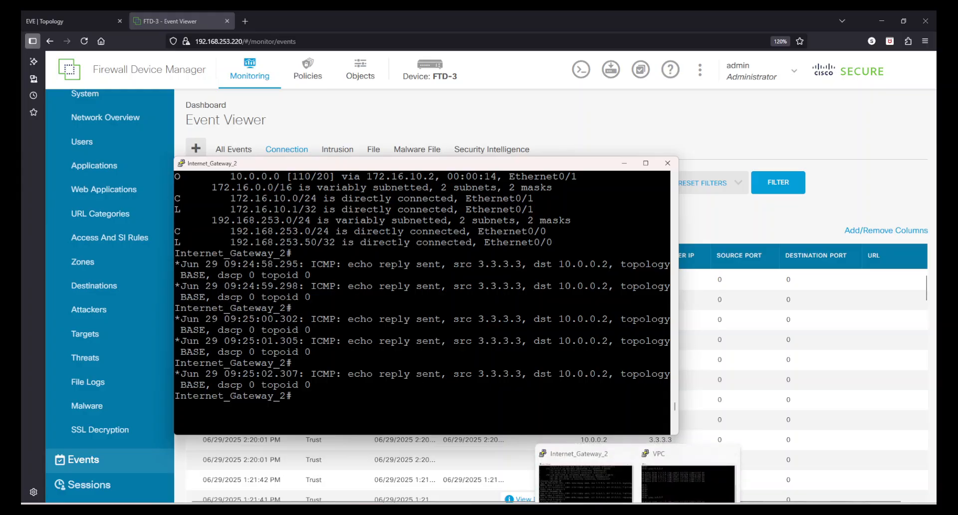
pyautogui.click(688, 482)
pyautogui.moveTo(485, 462); pyautogui.dragTo(644, 499)
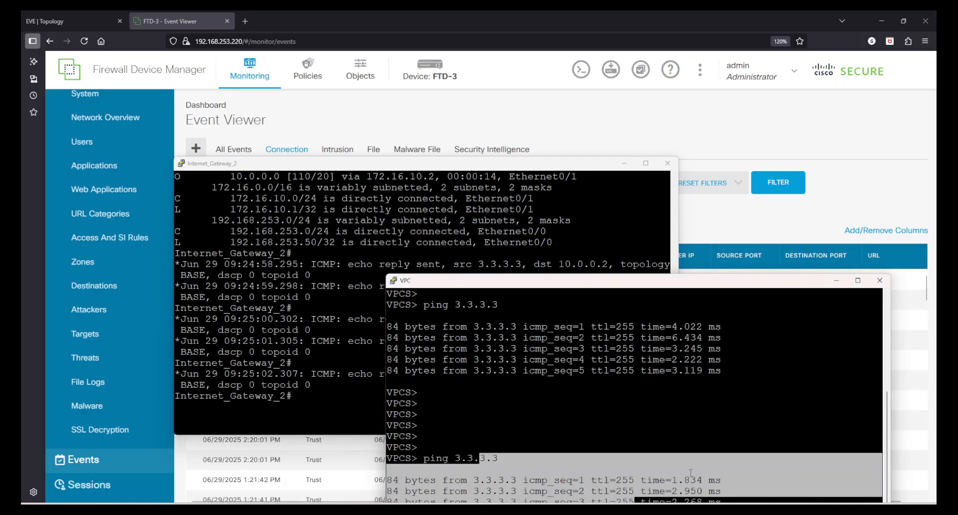
pyautogui.click(693, 458)
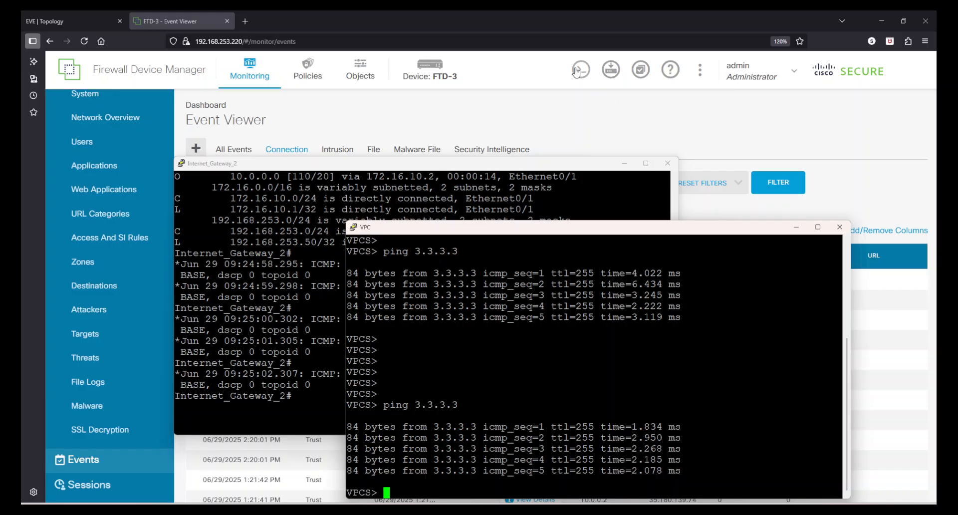
# Step: Open FTD-3's CLI console and examine the OSPF route to 3.3.3.3 in the routing table
pyautogui.click(581, 69)
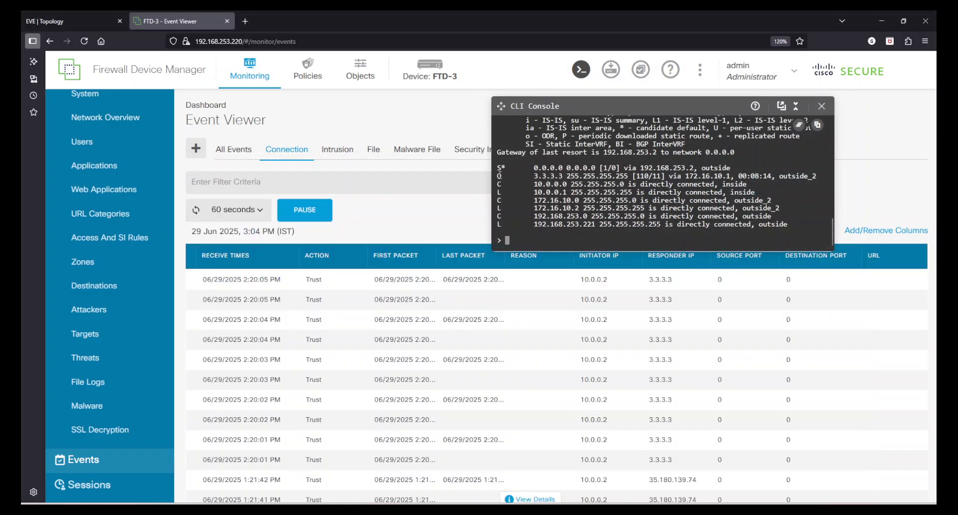
pyautogui.moveTo(499, 176); pyautogui.dragTo(810, 178)
pyautogui.click(715, 220)
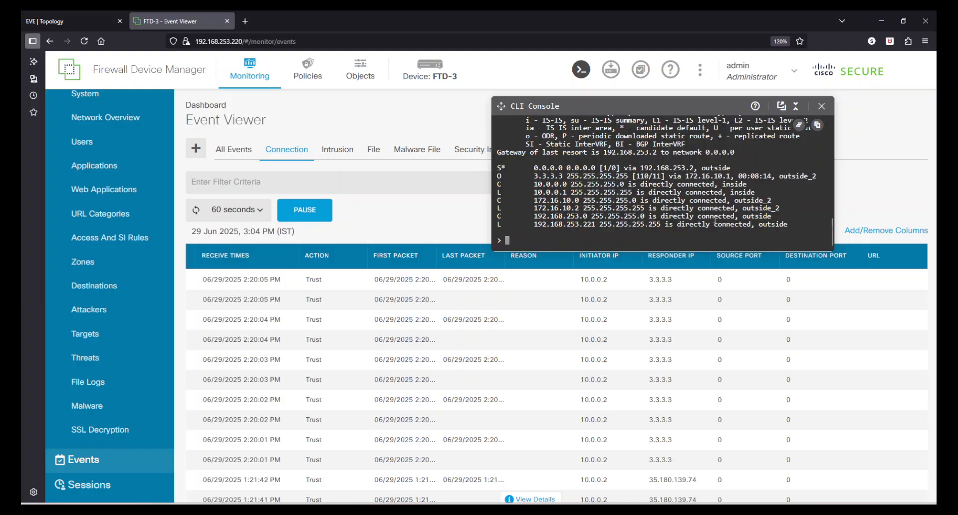